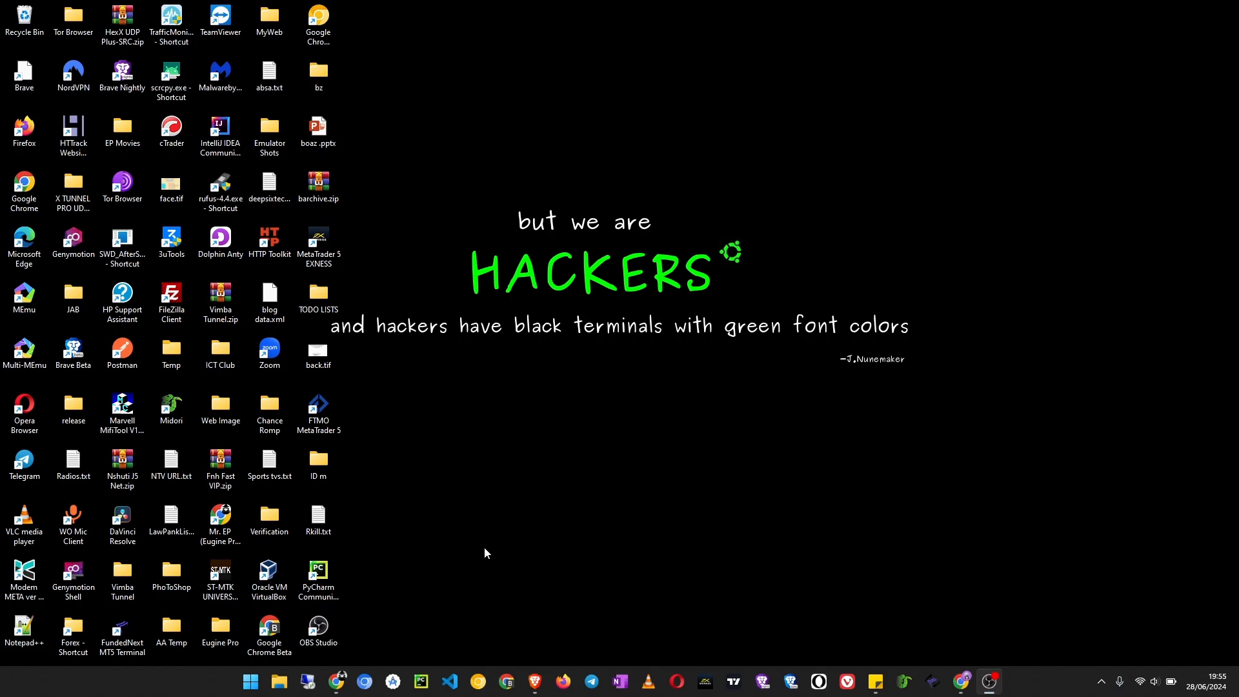
# Step: Switch to Chrome and look through the Tech Rwanda homepage's posts, sidebar and ad placements
pyautogui.click(336, 681)
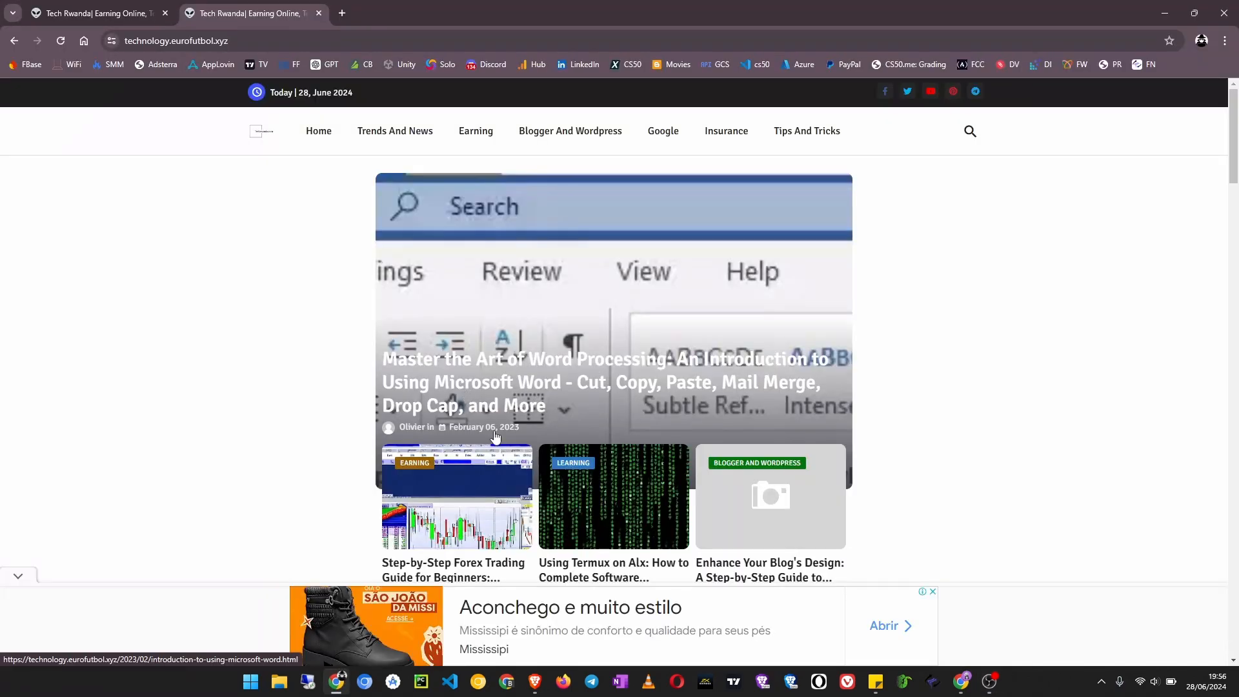
pyautogui.scroll(-3, 481, 413)
pyautogui.scroll(3, 497, 436)
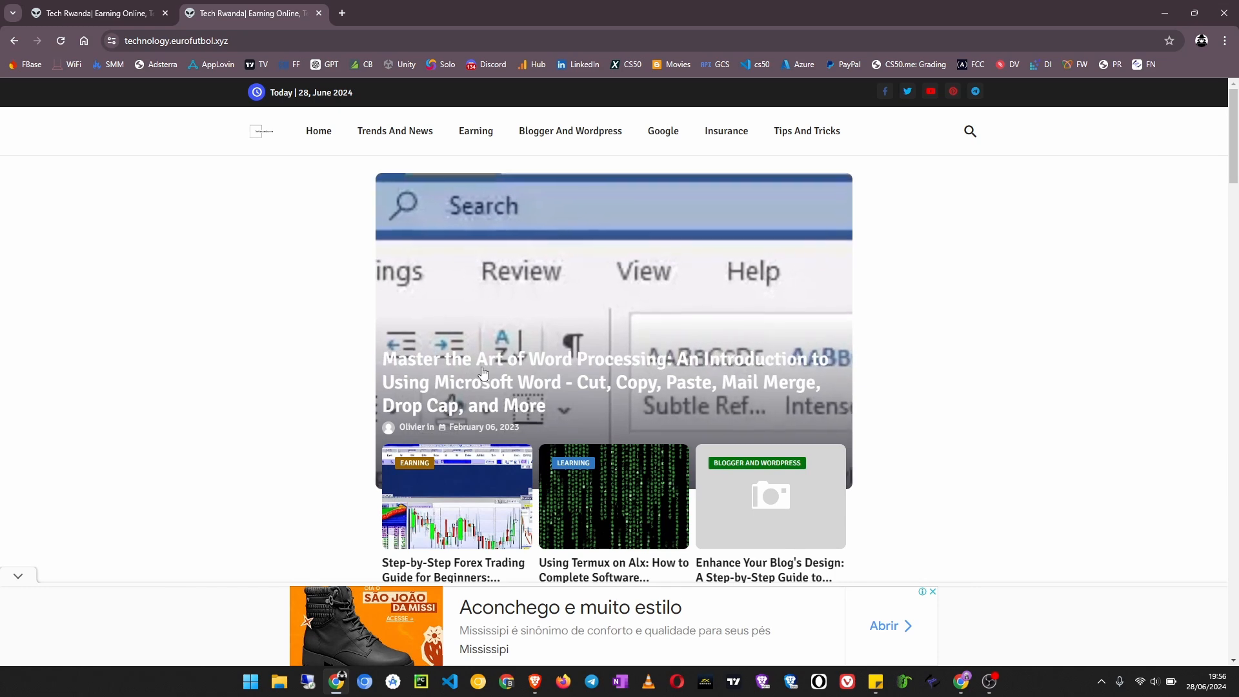
pyautogui.scroll(-5, 483, 373)
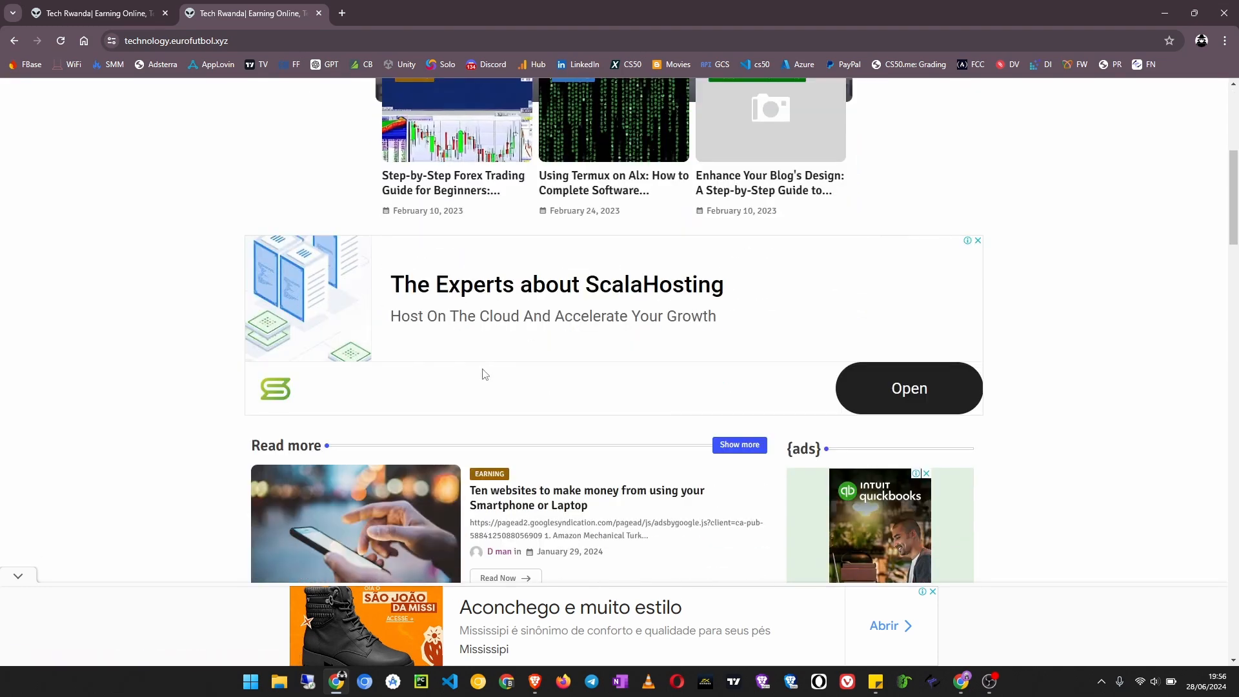
pyautogui.scroll(-1, 86, 553)
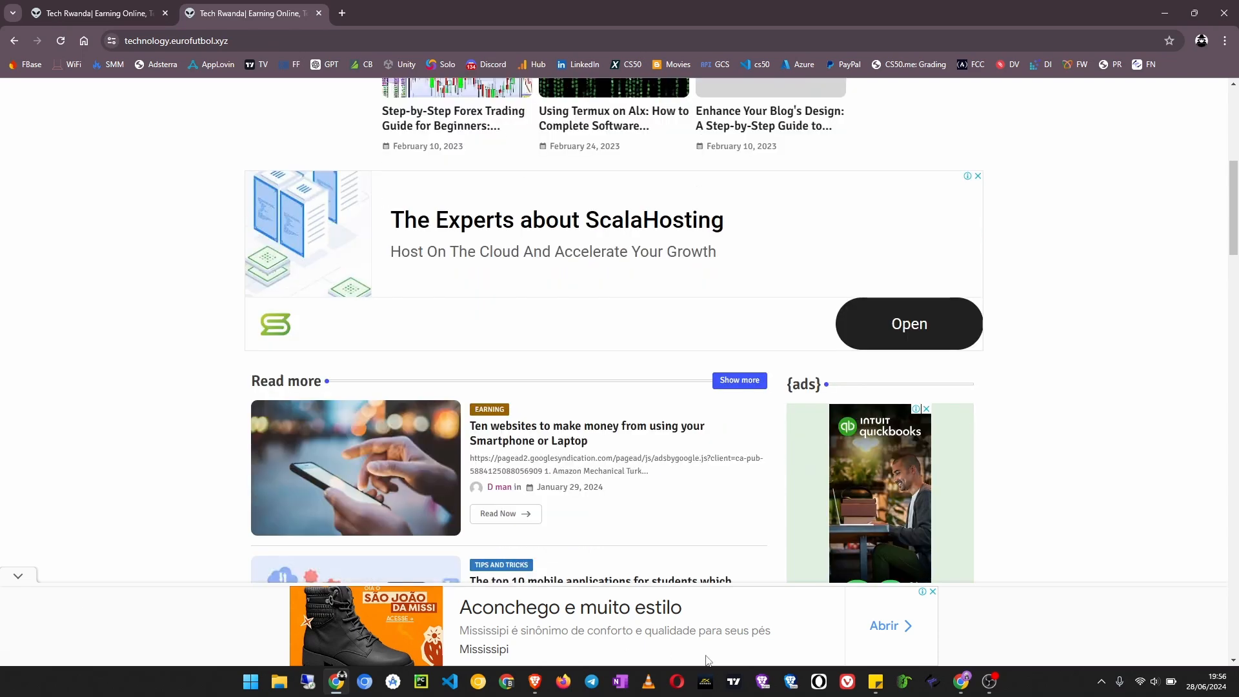
pyautogui.scroll(-2, 452, 361)
pyautogui.scroll(-12, 452, 362)
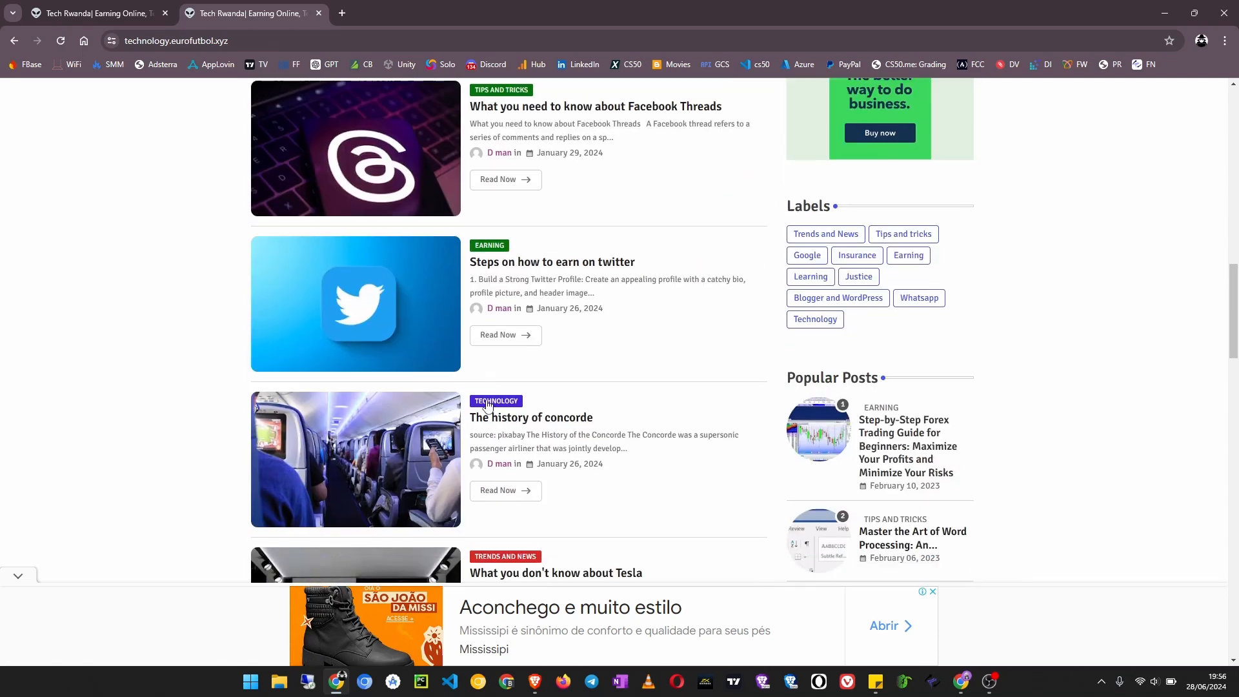
pyautogui.scroll(-1, 481, 409)
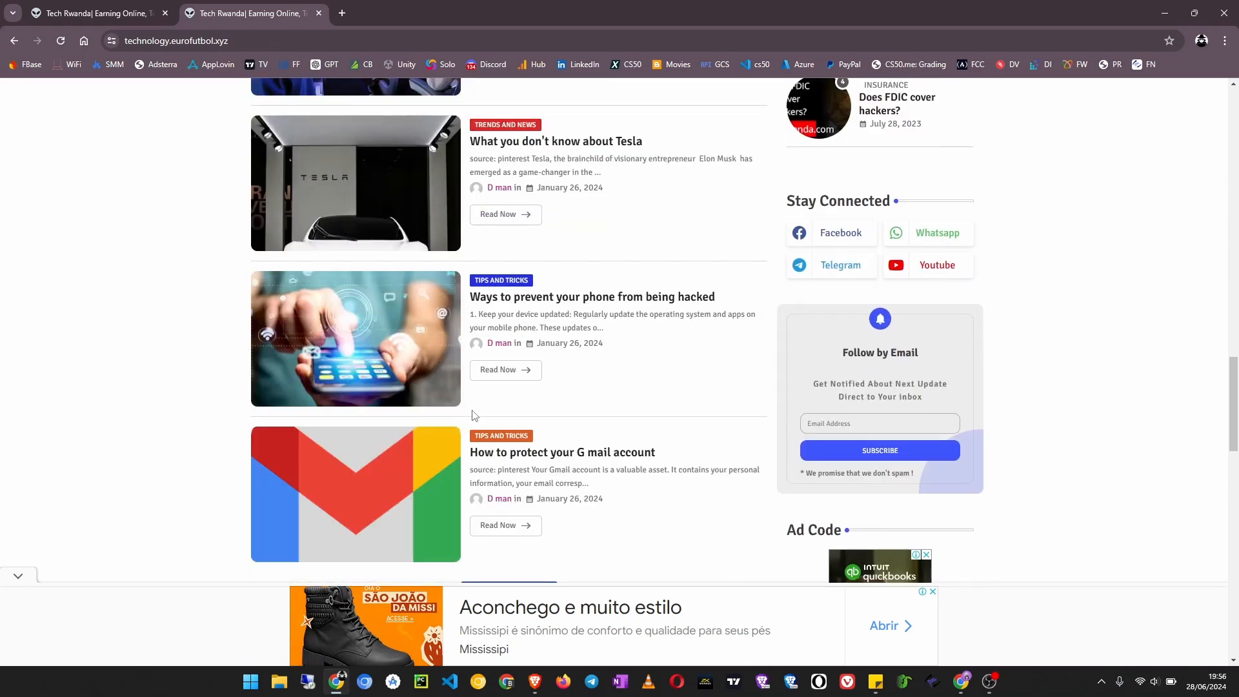
pyautogui.scroll(6, 173, 378)
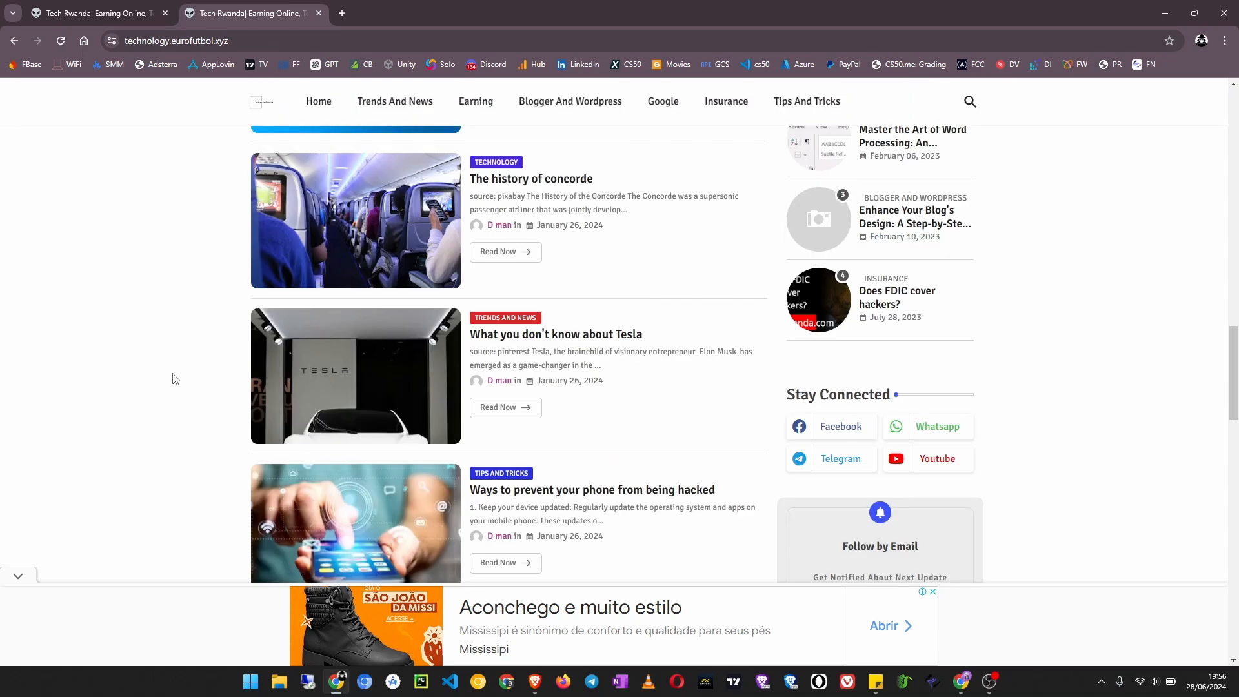
pyautogui.scroll(4, 173, 379)
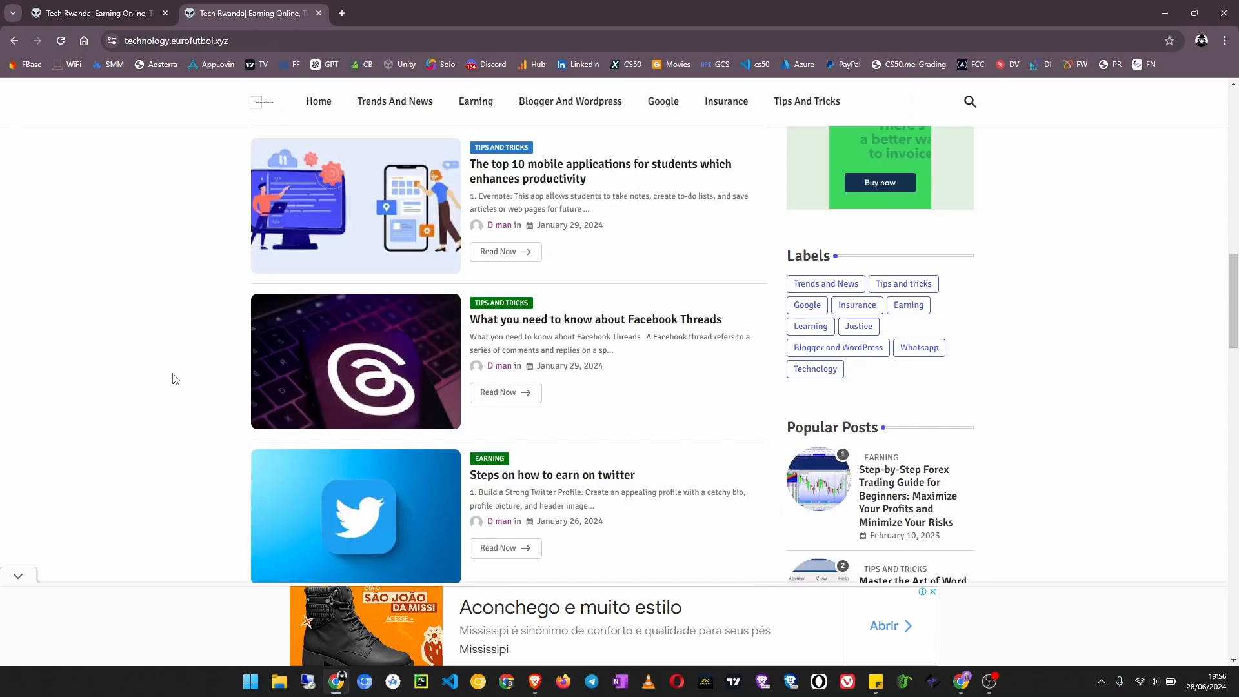
# Step: Examine the header, in-page and sidebar ads on the other open copy of the Tech Rwanda homepage
pyautogui.click(75, 13)
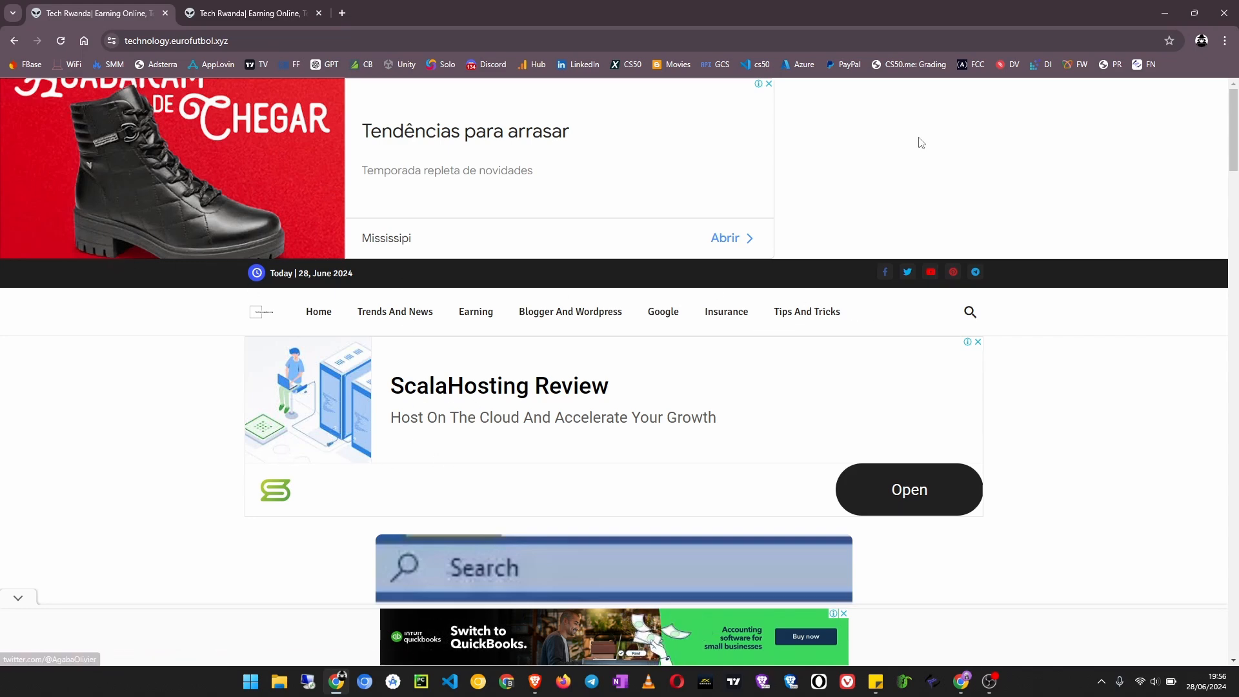
pyautogui.scroll(-2, 721, 258)
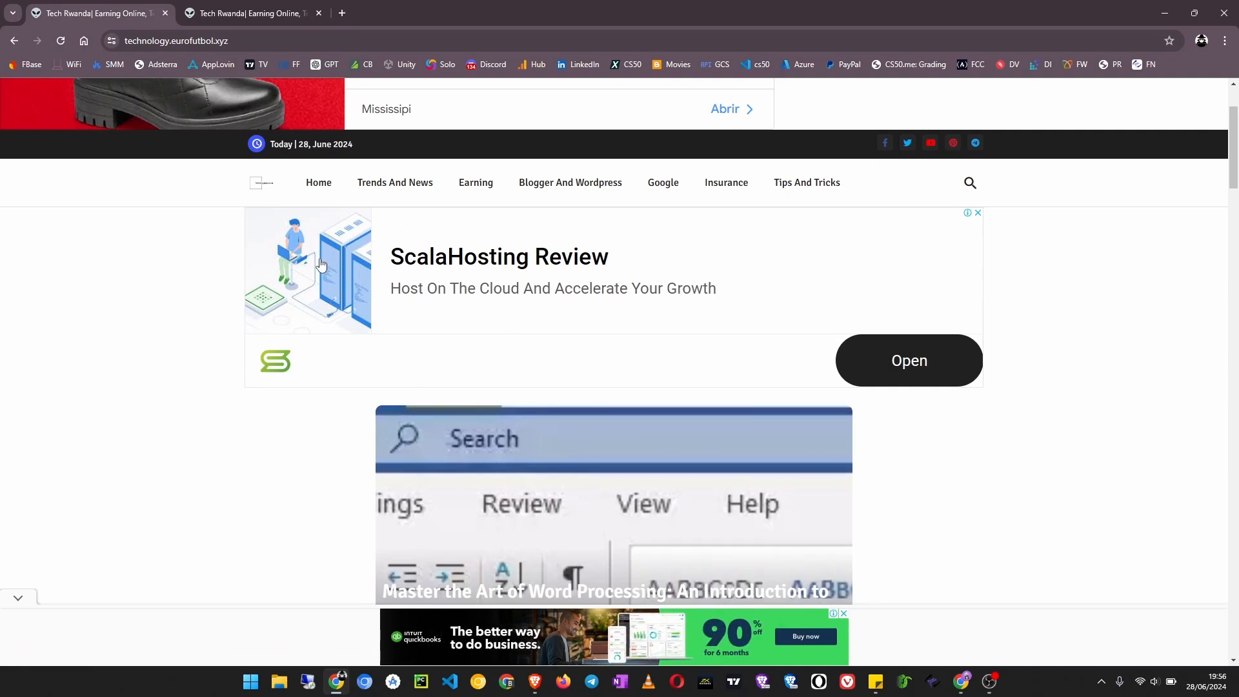
pyautogui.scroll(2, 197, 225)
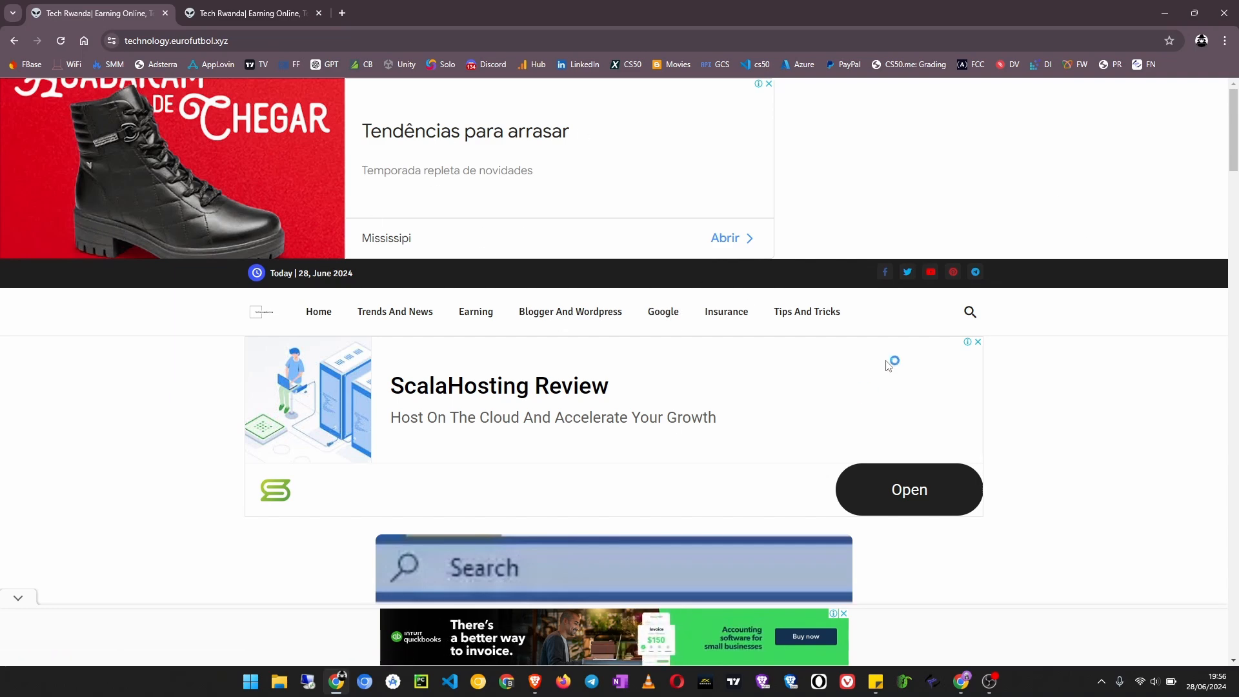
pyautogui.scroll(-5, 307, 492)
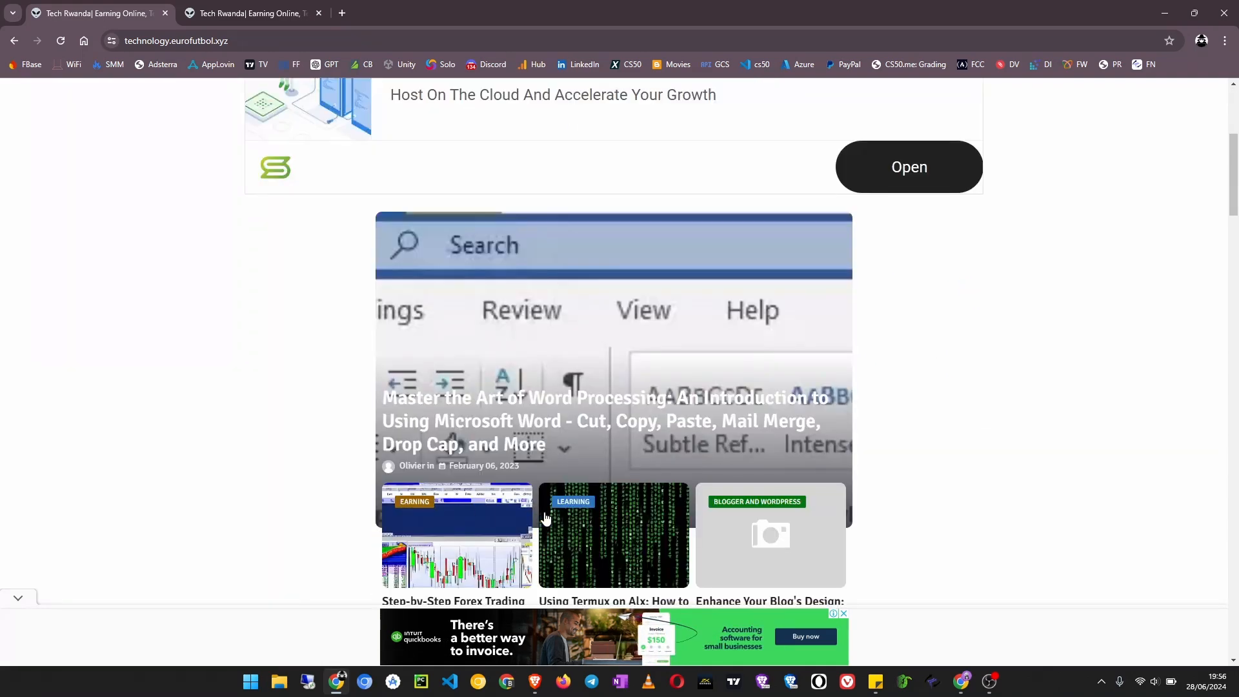
pyautogui.scroll(-5, 624, 521)
pyautogui.scroll(-10, 625, 520)
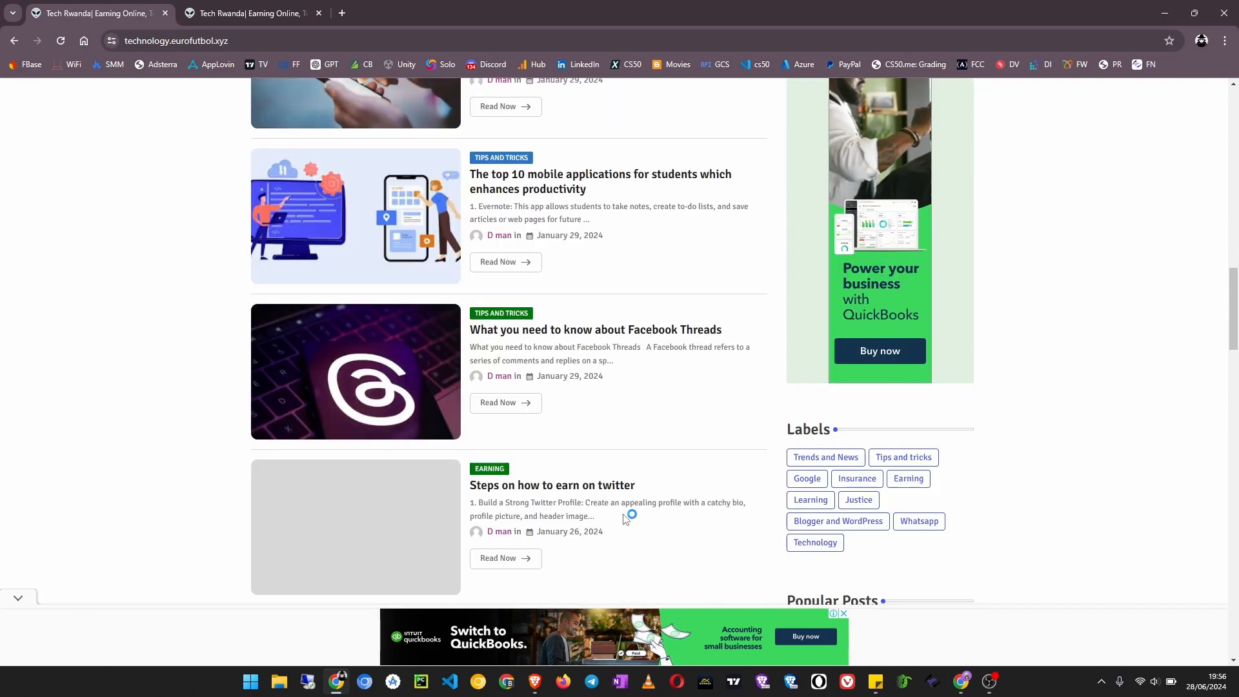
pyautogui.scroll(-4, 629, 513)
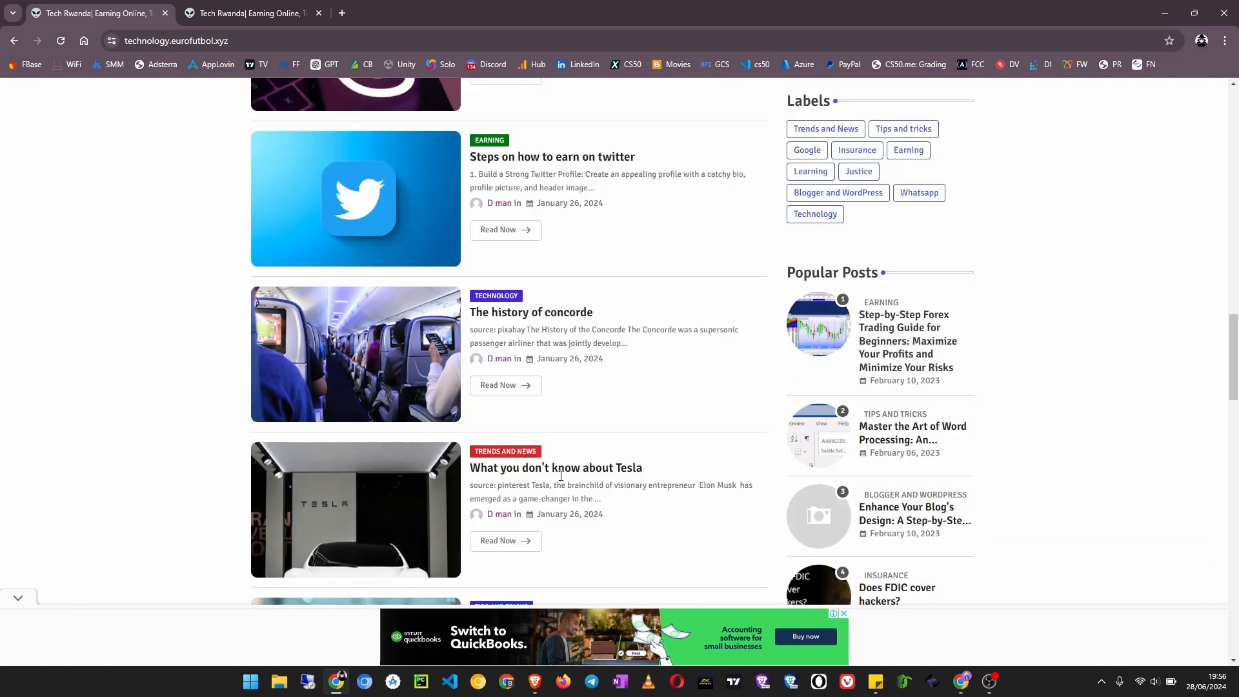
pyautogui.scroll(12, 600, 429)
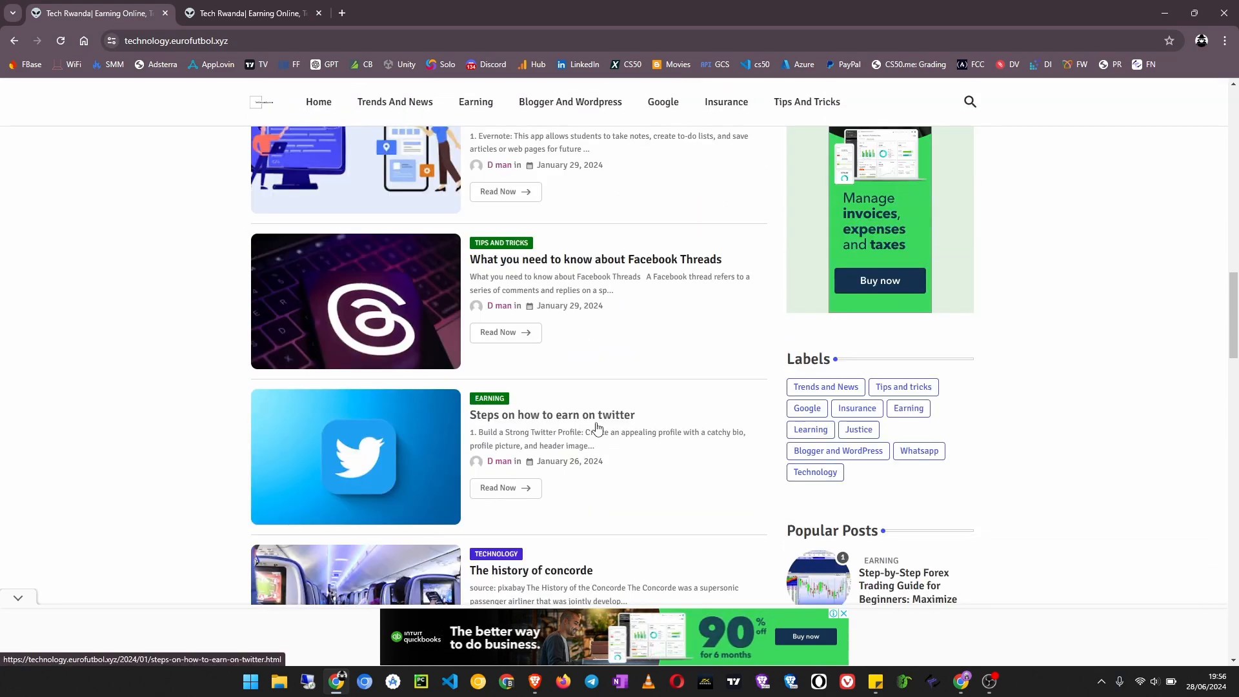
# Step: Close the first copy of the Tech Rwanda site and return to the start of the remaining homepage
pyautogui.click(165, 13)
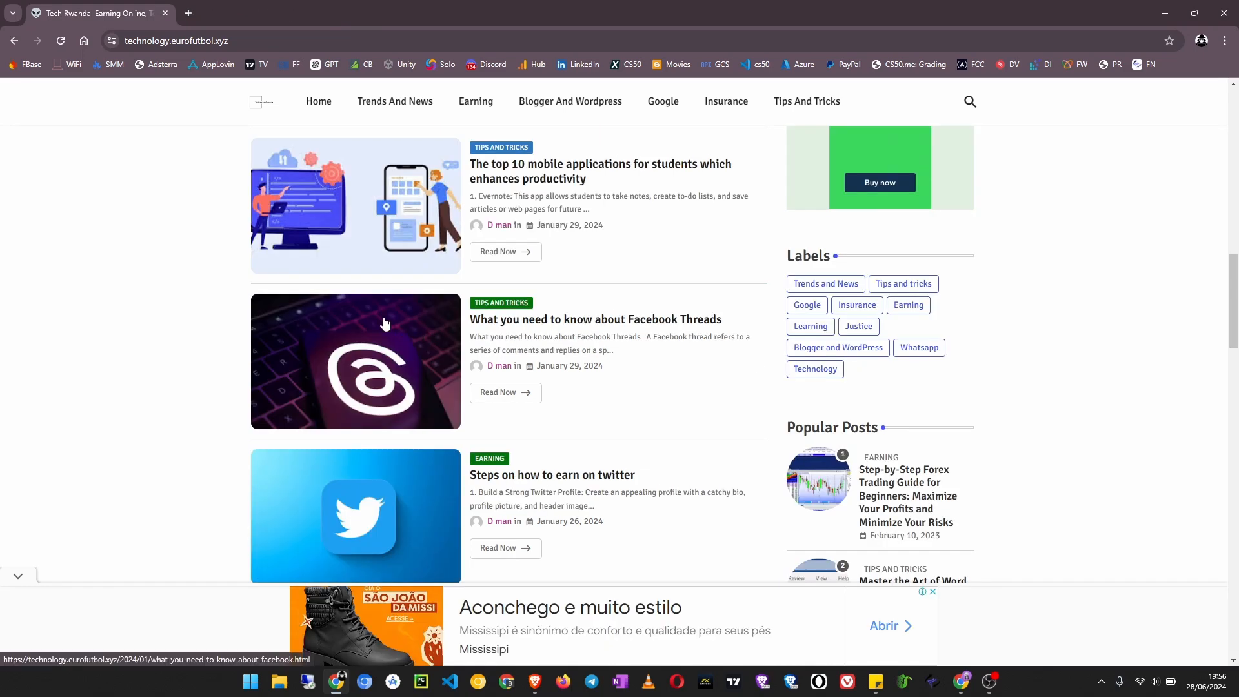
pyautogui.scroll(1, 489, 356)
pyautogui.scroll(10, 488, 356)
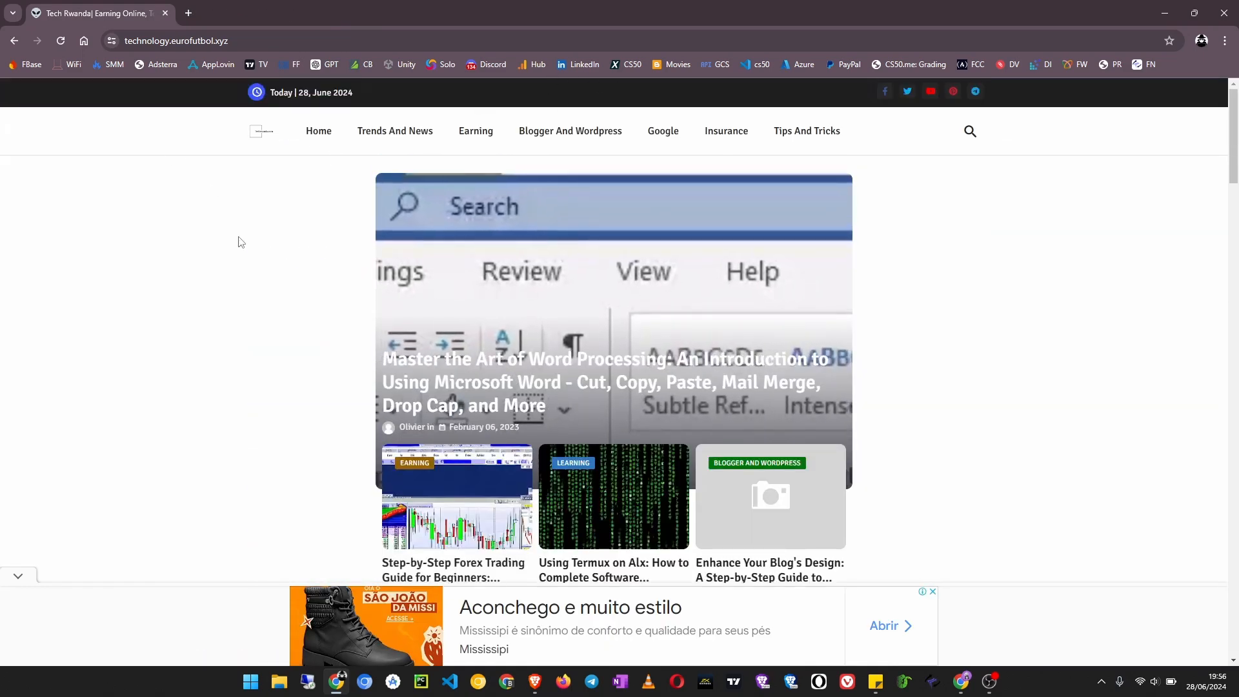
pyautogui.scroll(-1, 527, 234)
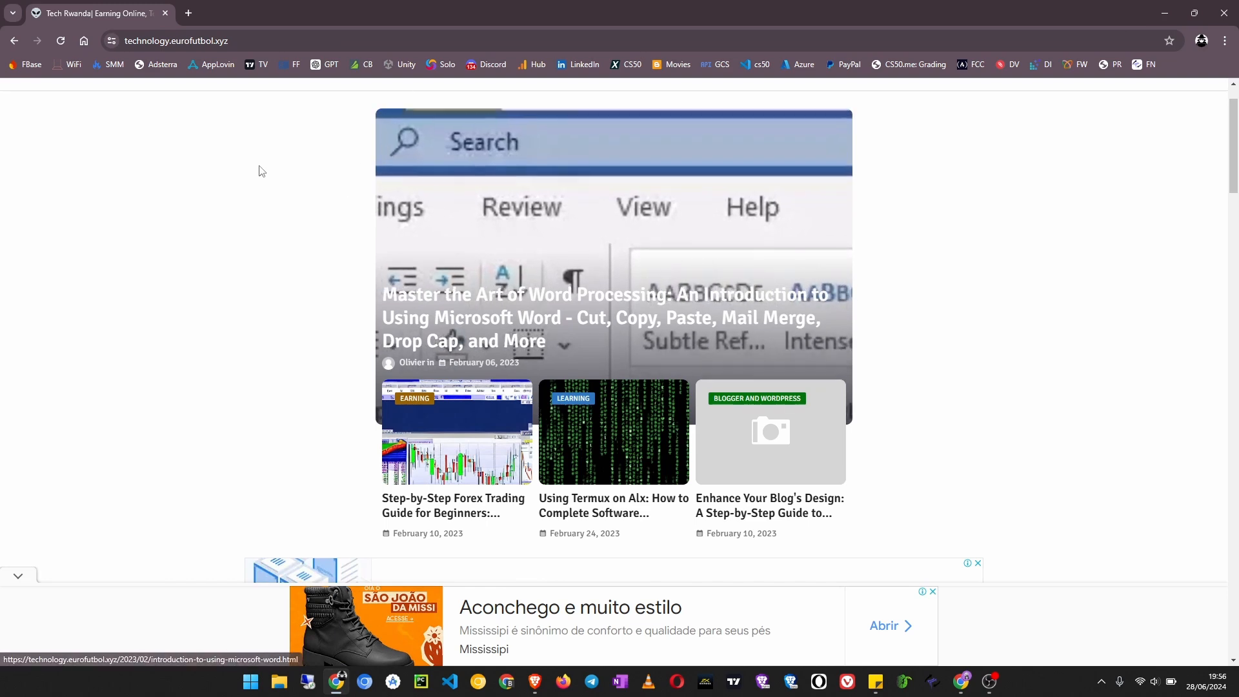
pyautogui.scroll(1, 310, 205)
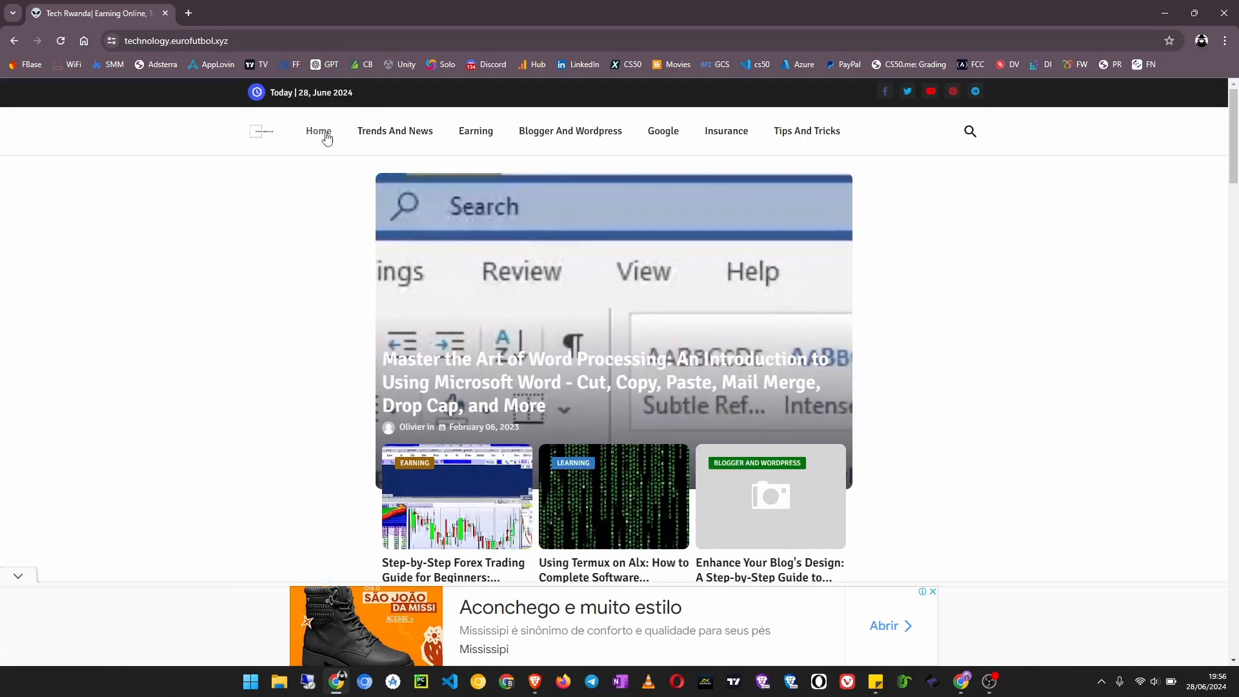
# Step: Switch to the Google AdSense browser window and open the Ads overview by ad unit
pyautogui.click(1165, 13)
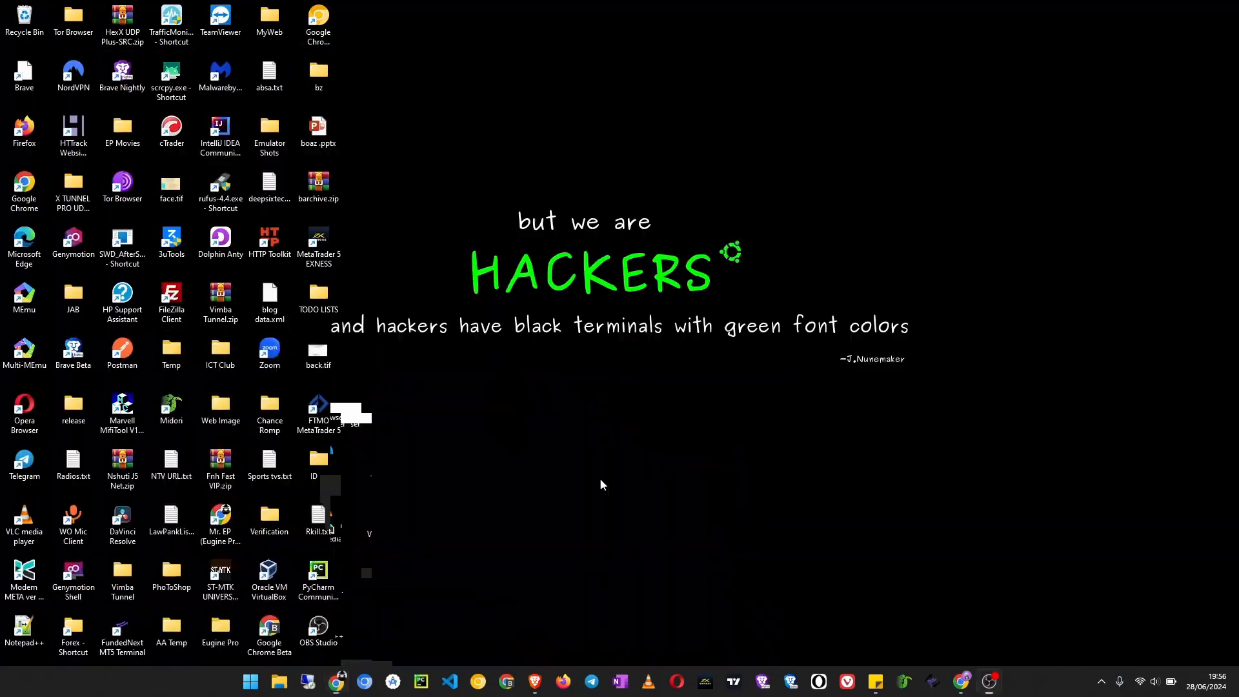
pyautogui.click(961, 682)
pyautogui.click(124, 66)
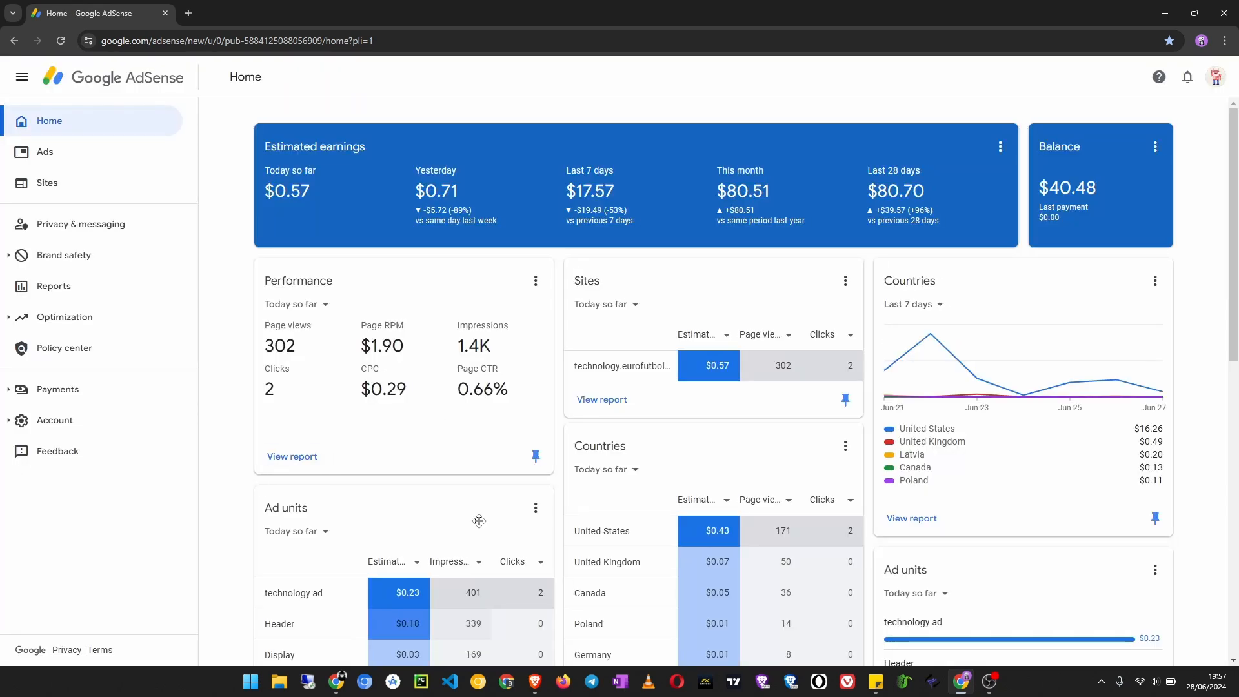
pyautogui.click(53, 159)
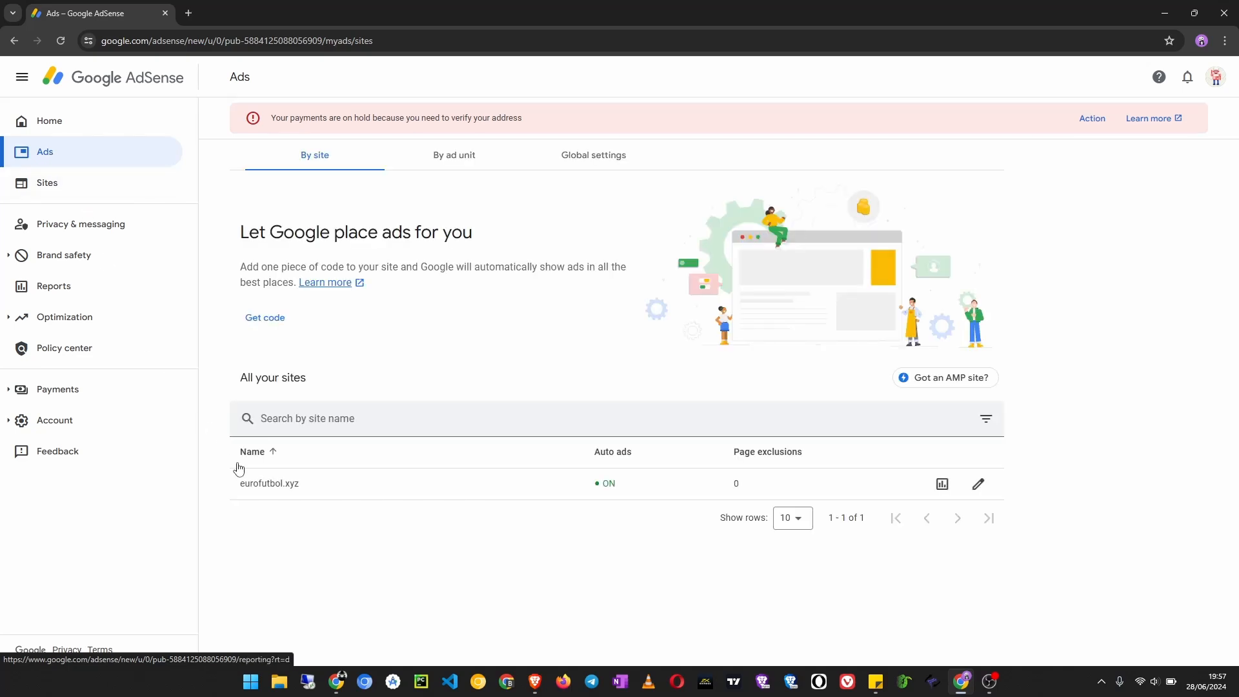
pyautogui.click(466, 161)
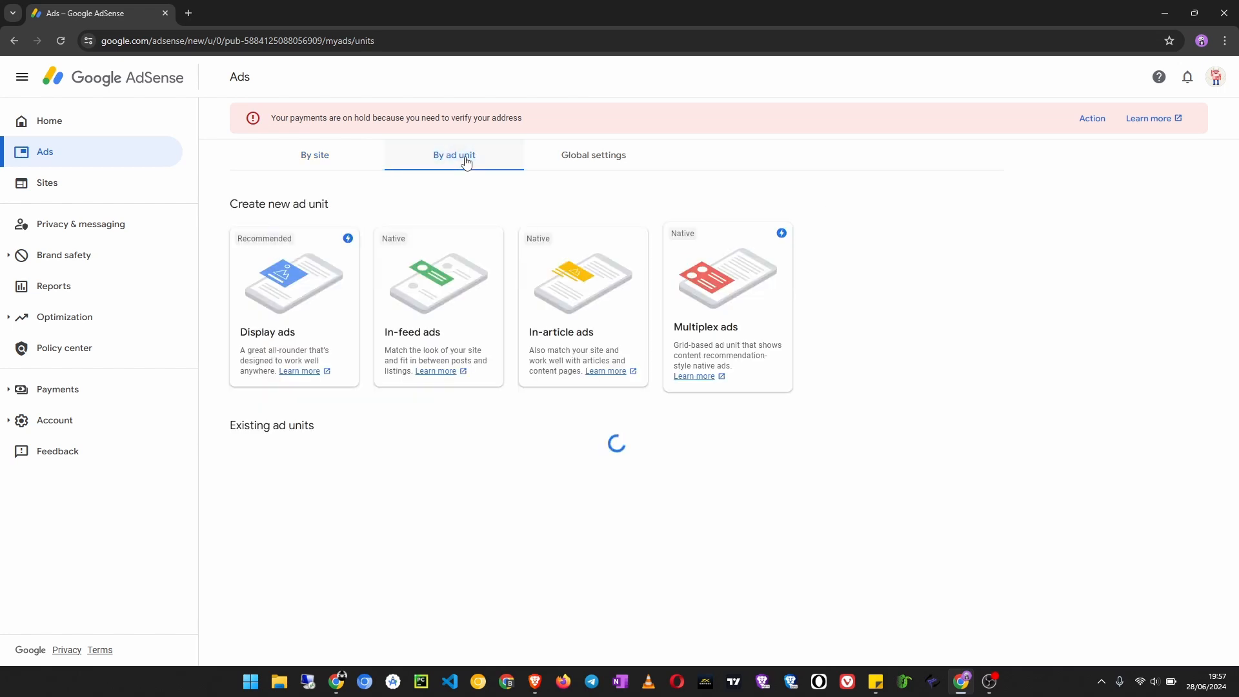
# Step: Review the existing ad units and start a new Display ads unit
pyautogui.scroll(-1, 542, 519)
pyautogui.scroll(-1, 536, 520)
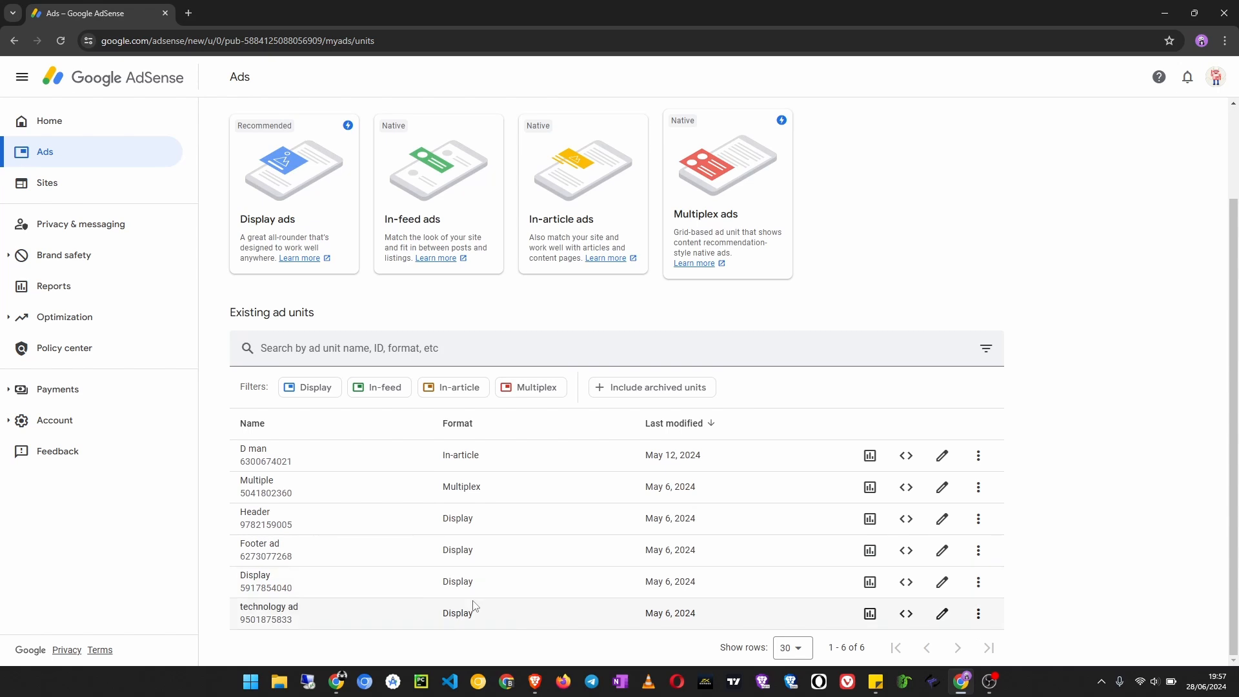
pyautogui.scroll(2, 329, 512)
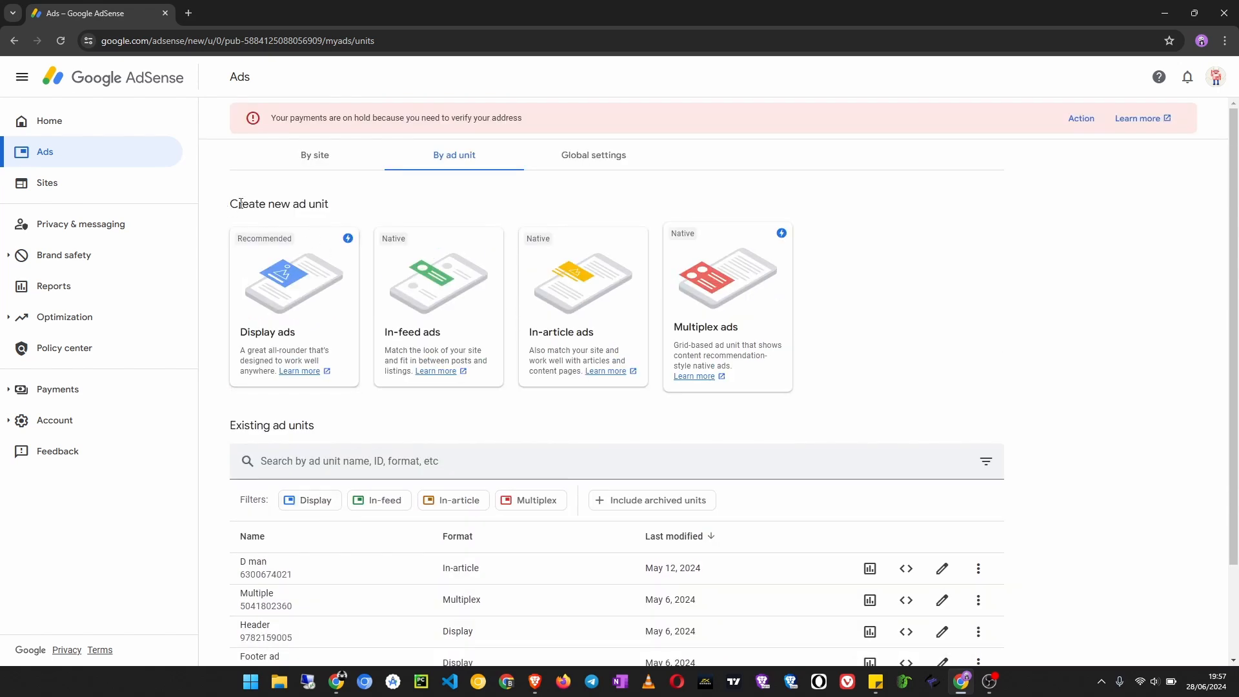
pyautogui.moveTo(240, 204); pyautogui.dragTo(342, 208)
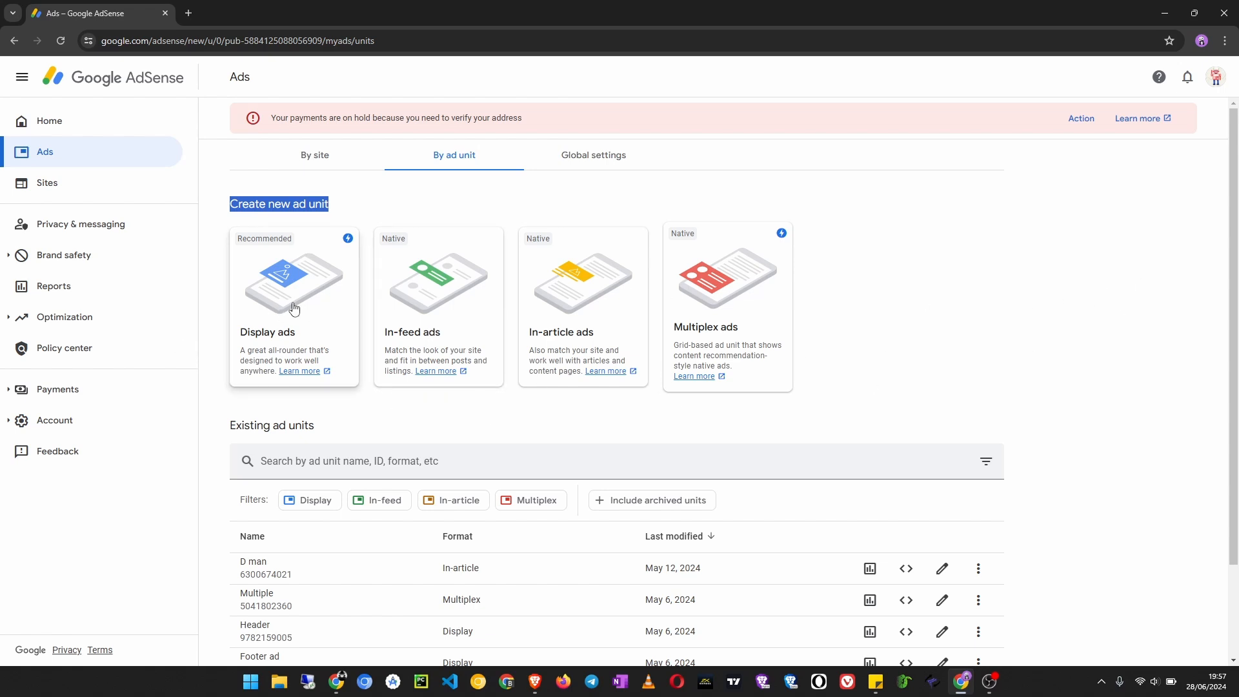
pyautogui.click(276, 342)
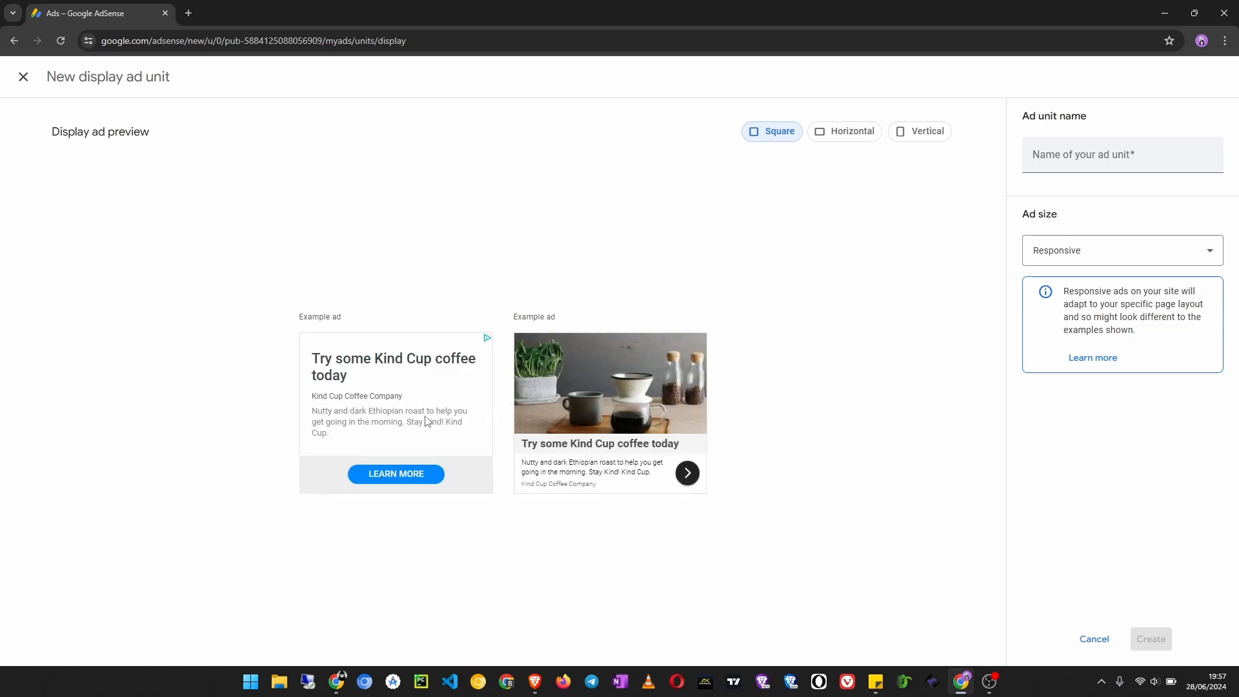
# Step: Try the Fixed ad size for the new display ad unit and switch back to Responsive
pyautogui.moveTo(1082, 220); pyautogui.dragTo(1009, 220)
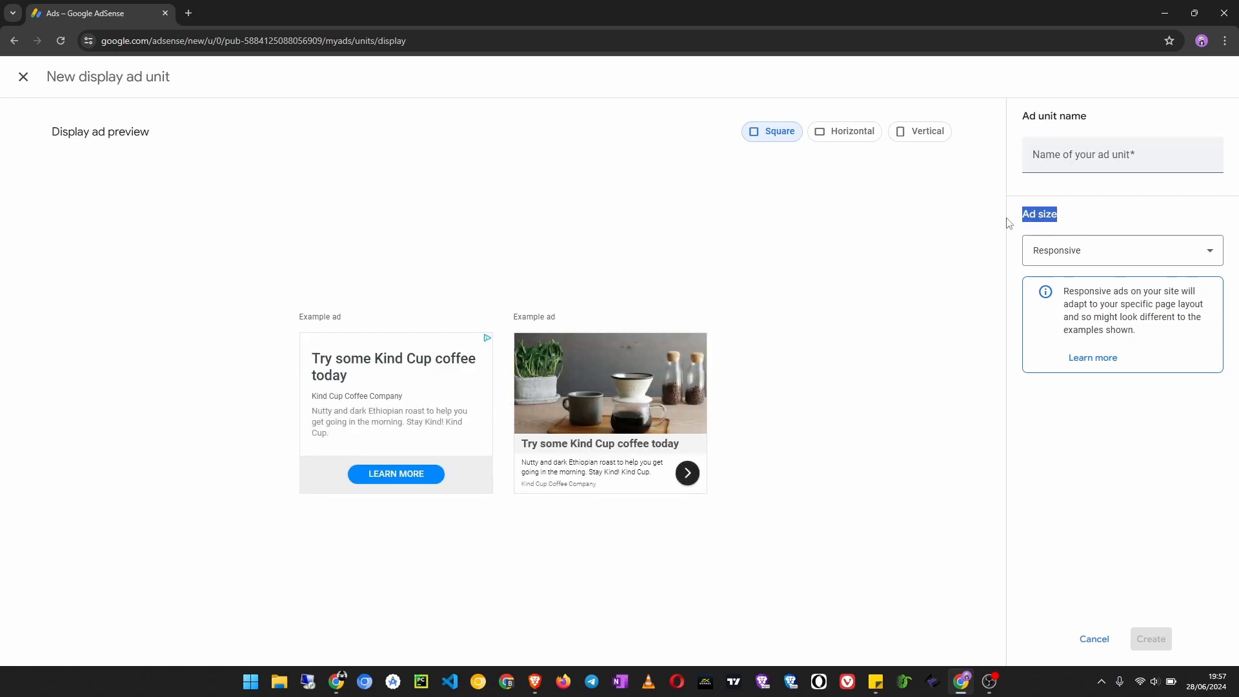
pyautogui.click(1056, 254)
pyautogui.click(1070, 291)
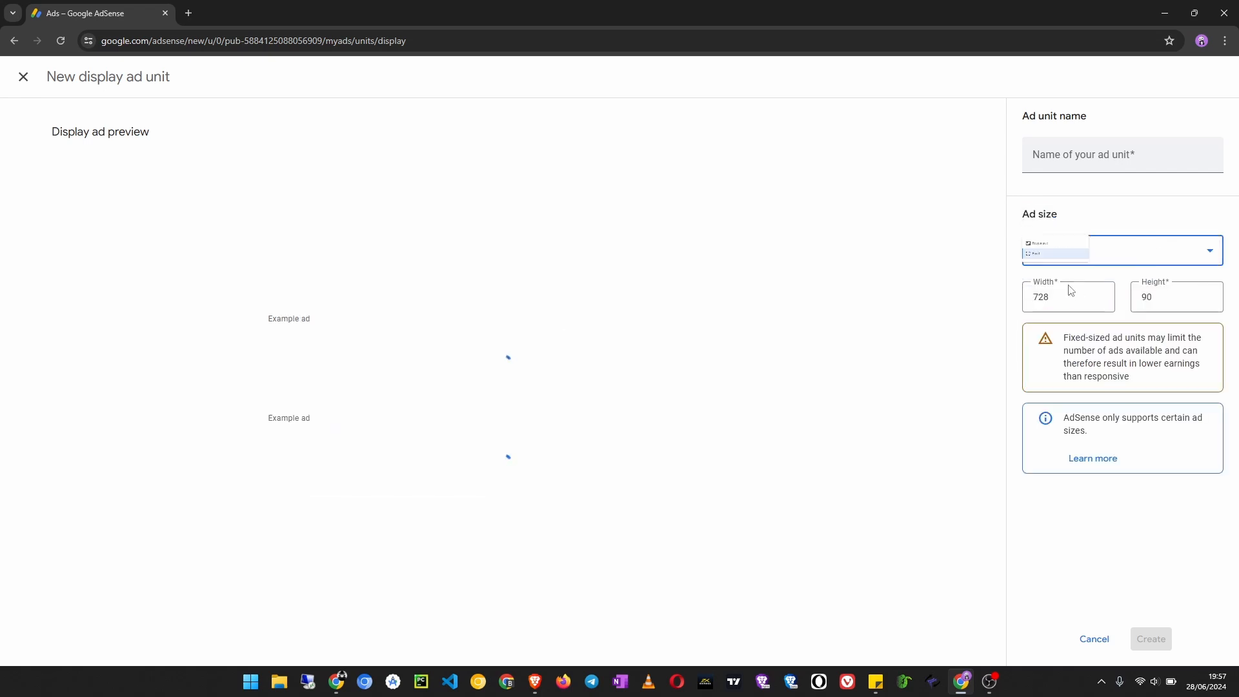
pyautogui.click(1176, 298)
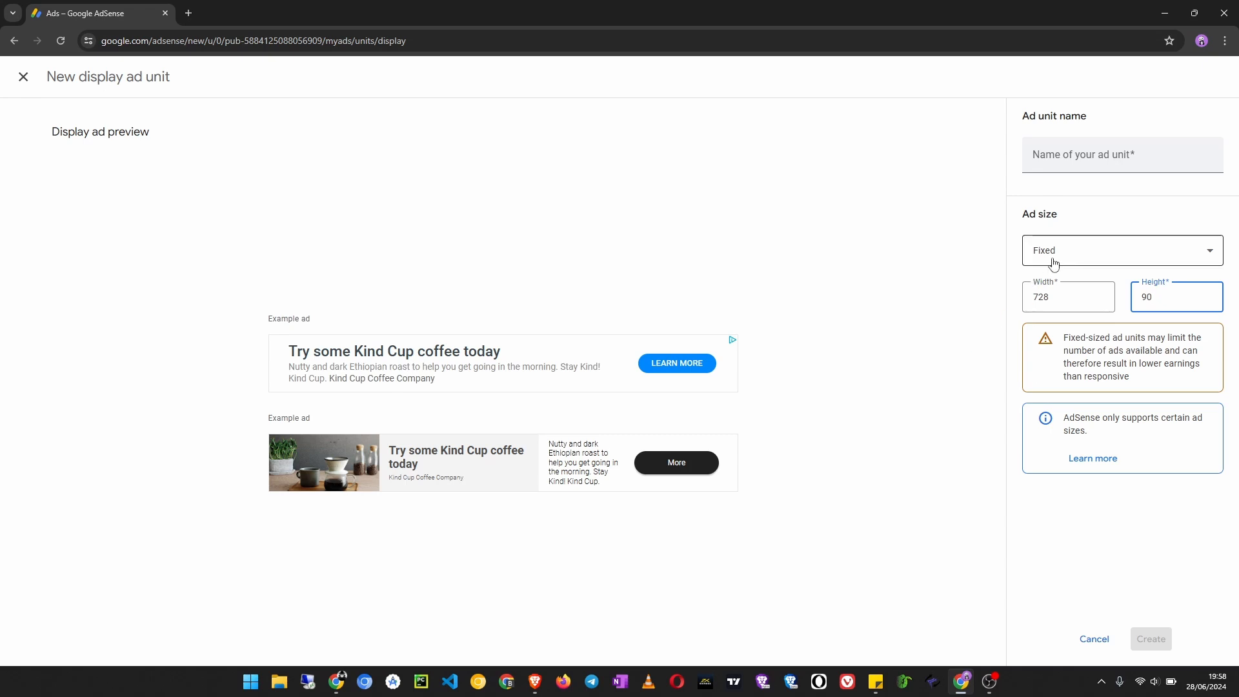
pyautogui.click(1080, 255)
pyautogui.click(1097, 260)
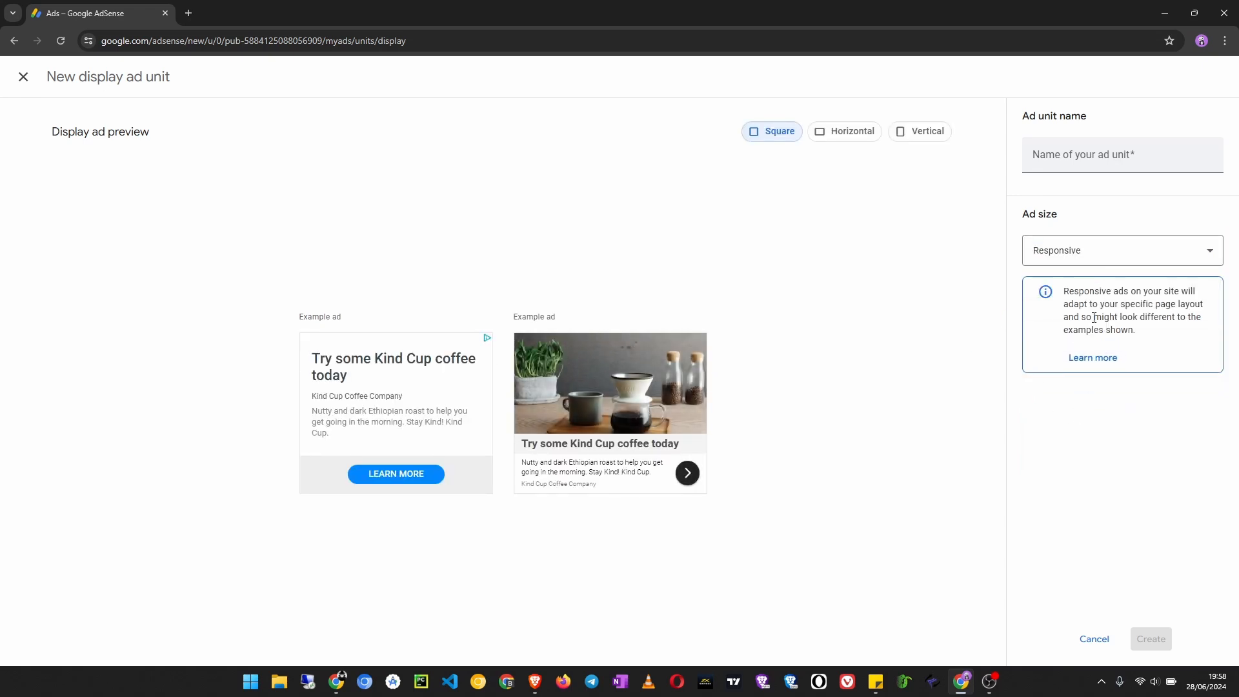
# Step: Create the responsive display ad unit with the name "Tutorial Ad Unit" and return to the ad units list
pyautogui.click(1096, 161)
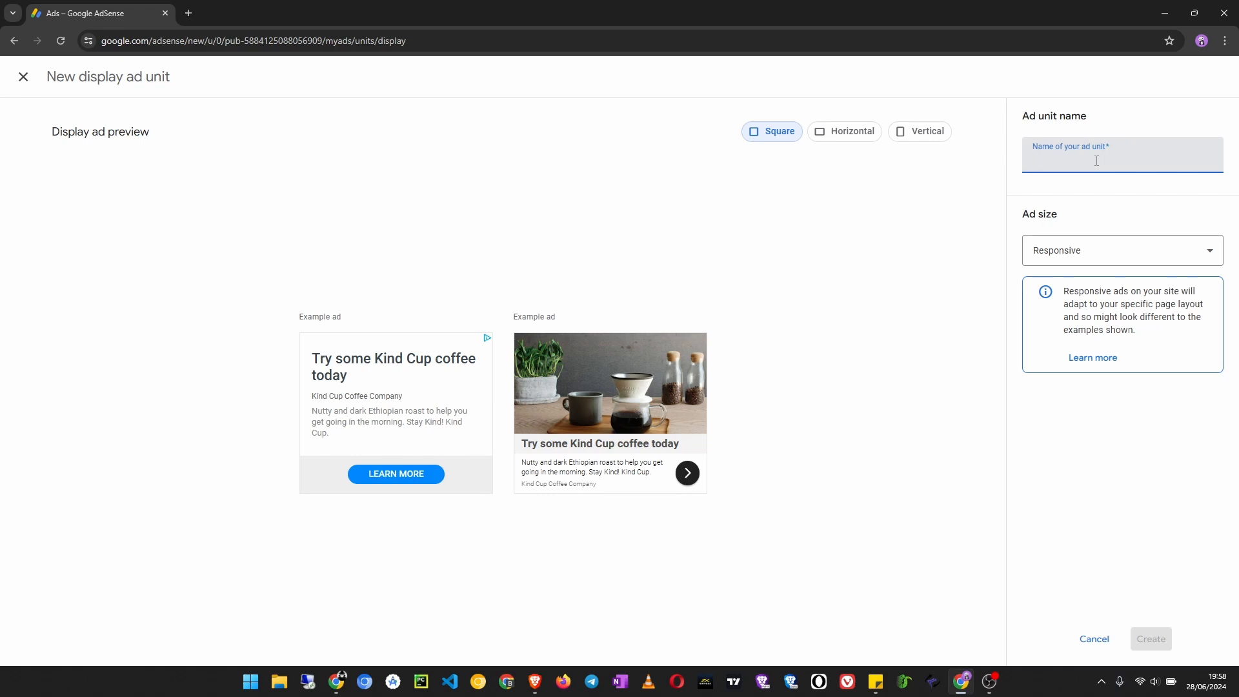
pyautogui.write('Tutorial Ad Unit')
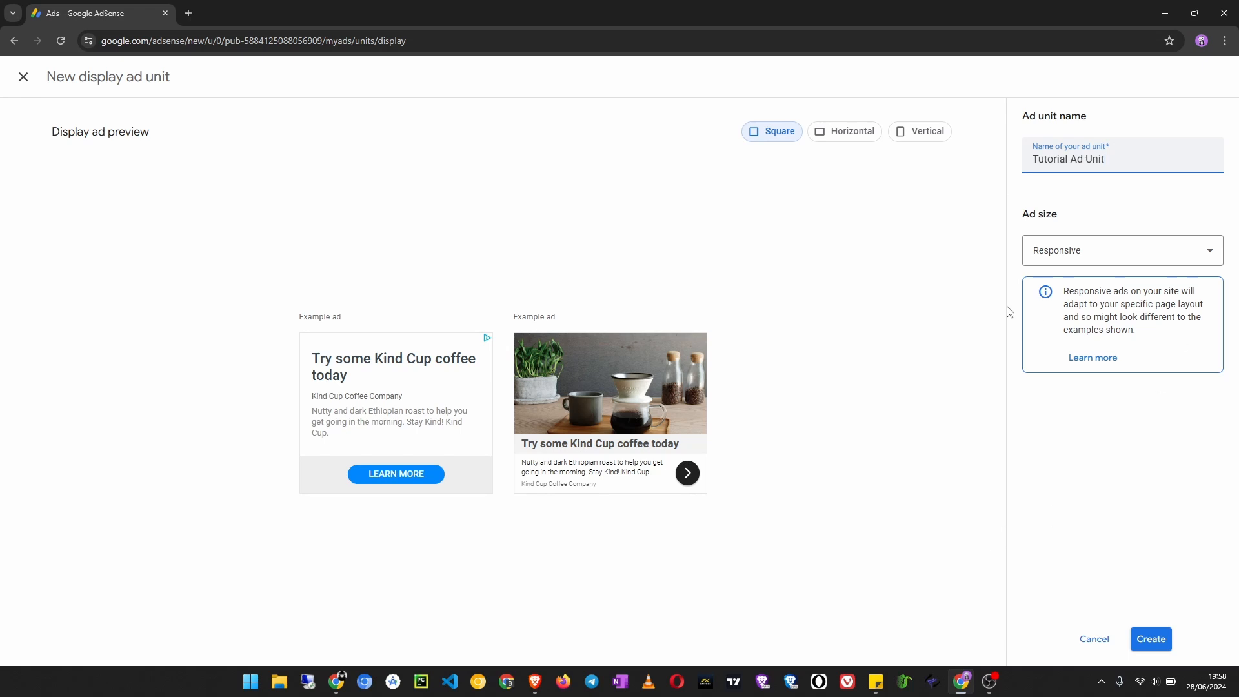
pyautogui.click(1149, 640)
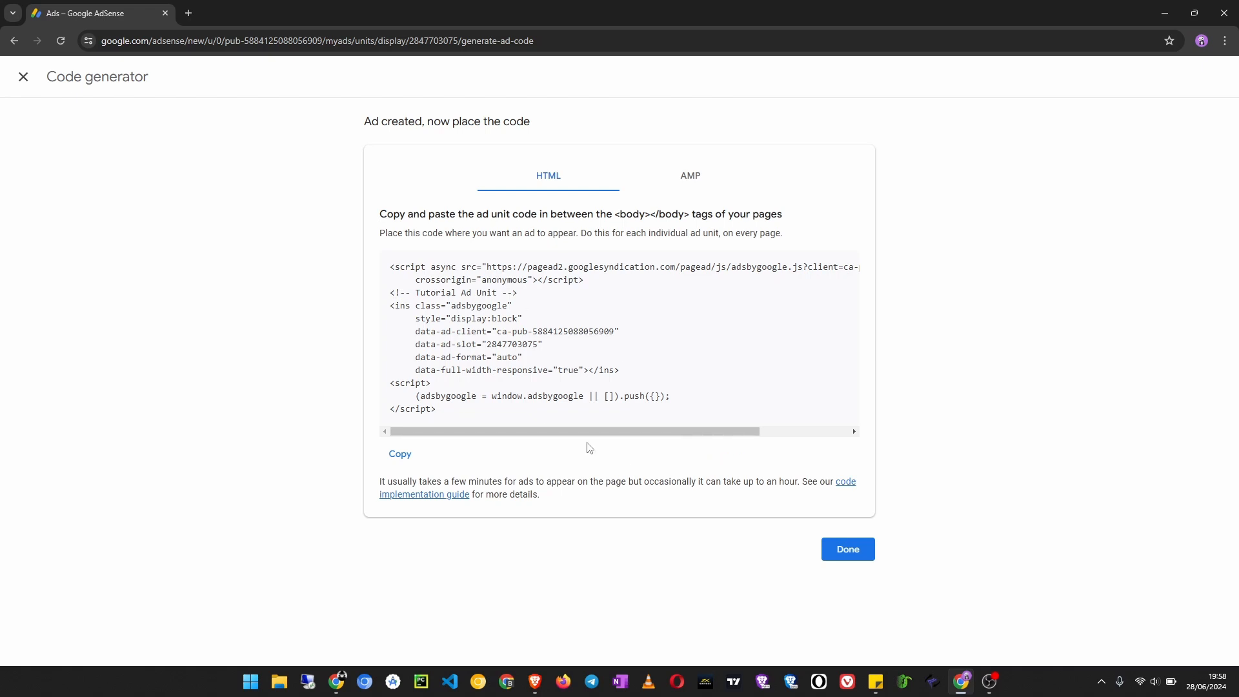
pyautogui.click(23, 79)
pyautogui.scroll(-2, 513, 539)
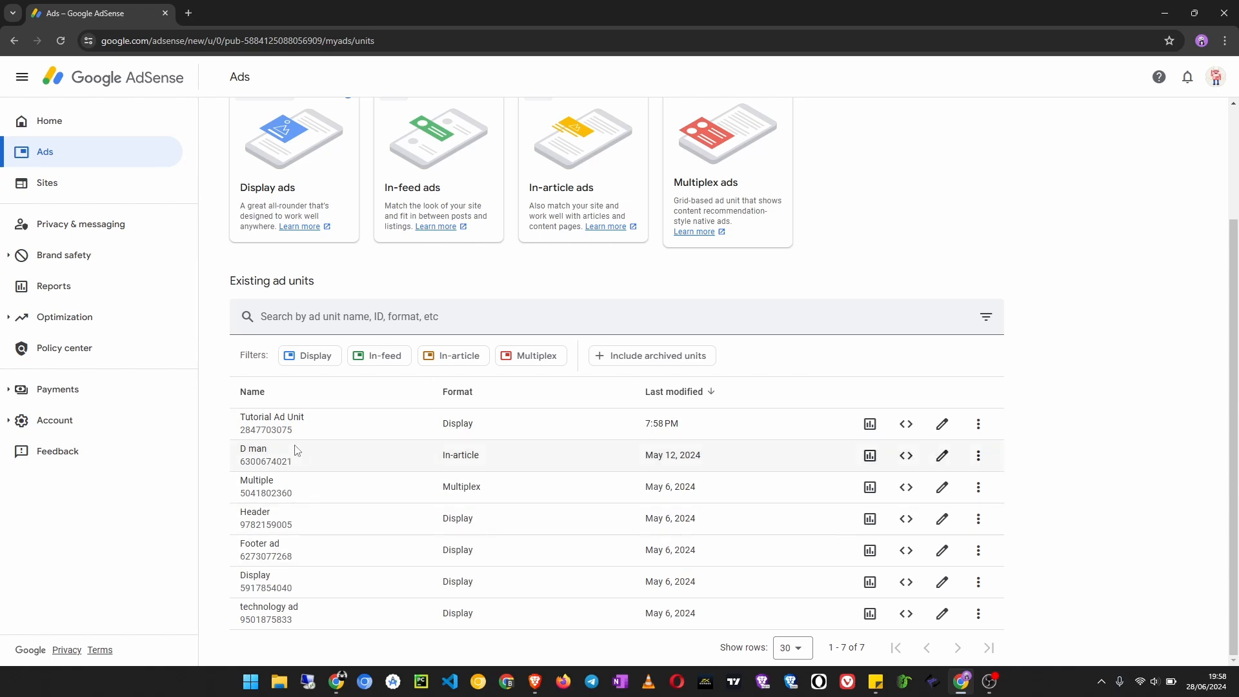
pyautogui.moveTo(240, 418); pyautogui.dragTo(264, 417)
pyautogui.scroll(1, 373, 545)
pyautogui.scroll(-1, 380, 544)
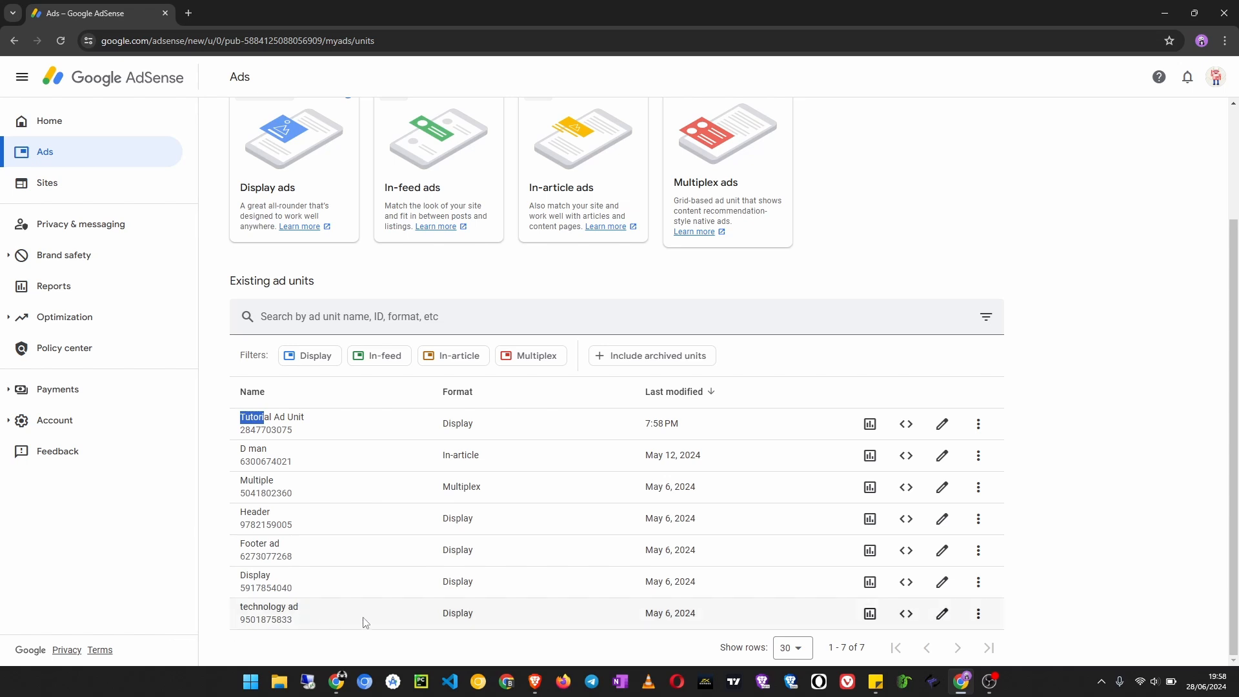
pyautogui.click(218, 518)
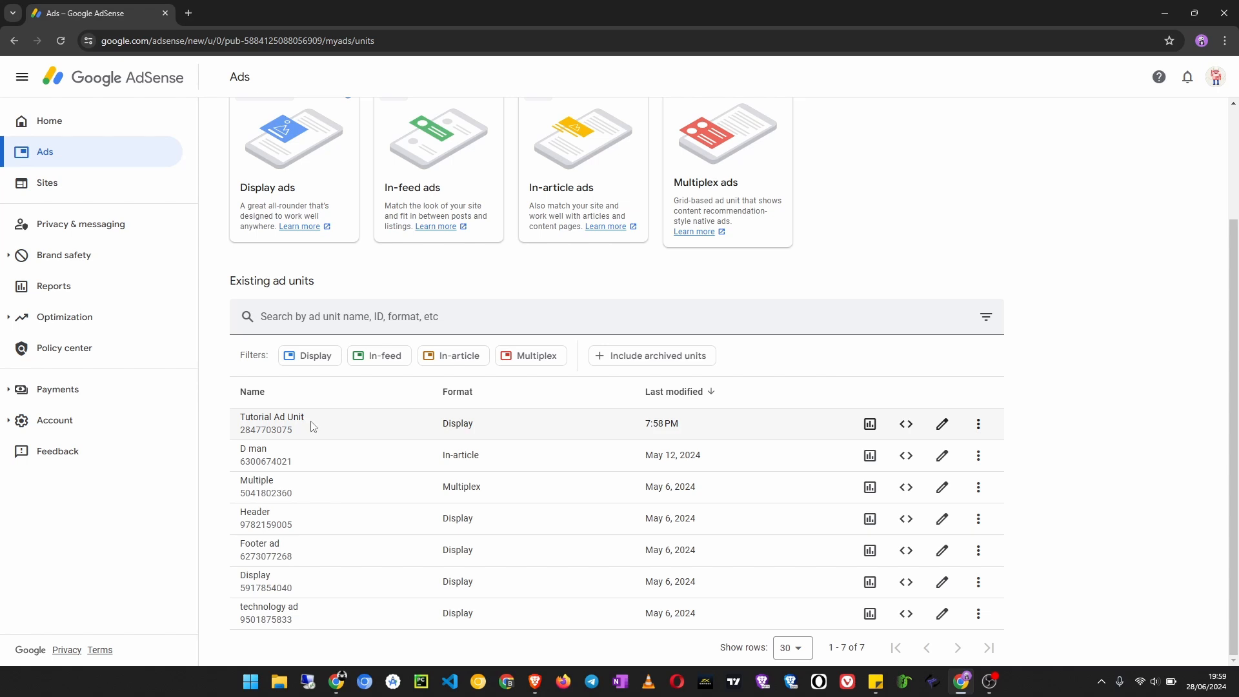
pyautogui.moveTo(311, 426); pyautogui.dragTo(240, 421)
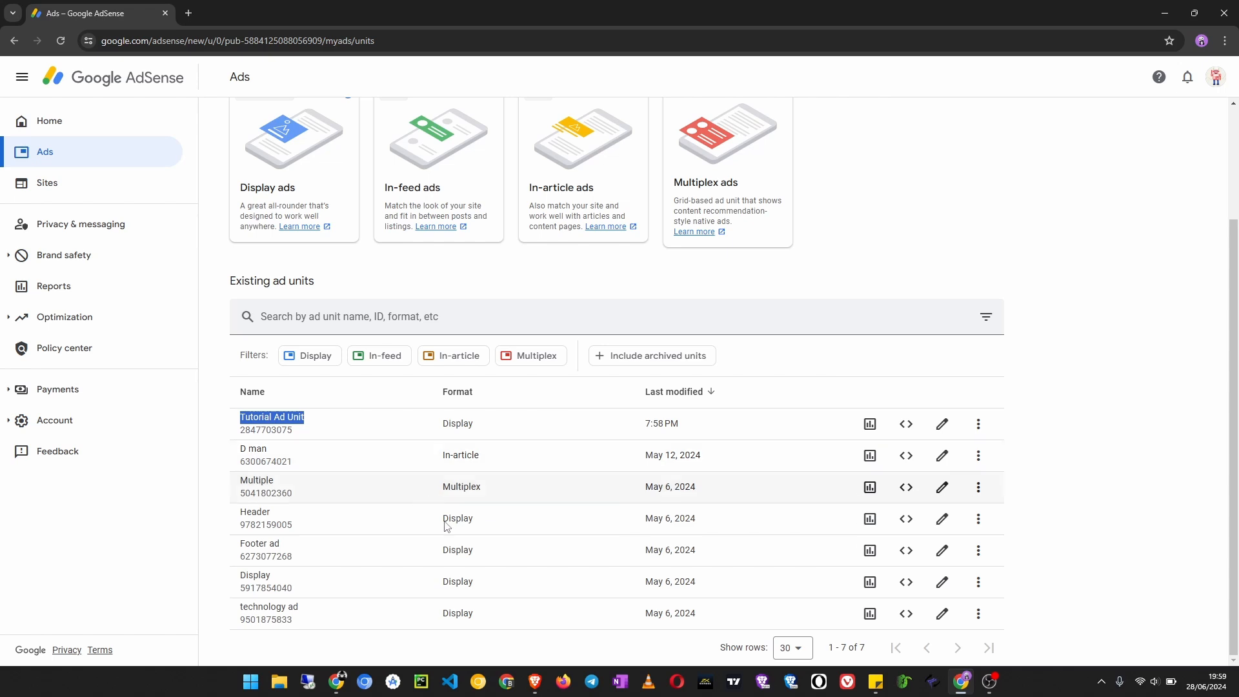
# Step: Generate the HTML code for the "technology ad" display unit and copy the snippet
pyautogui.moveTo(299, 610); pyautogui.dragTo(208, 607)
pyautogui.click(302, 606)
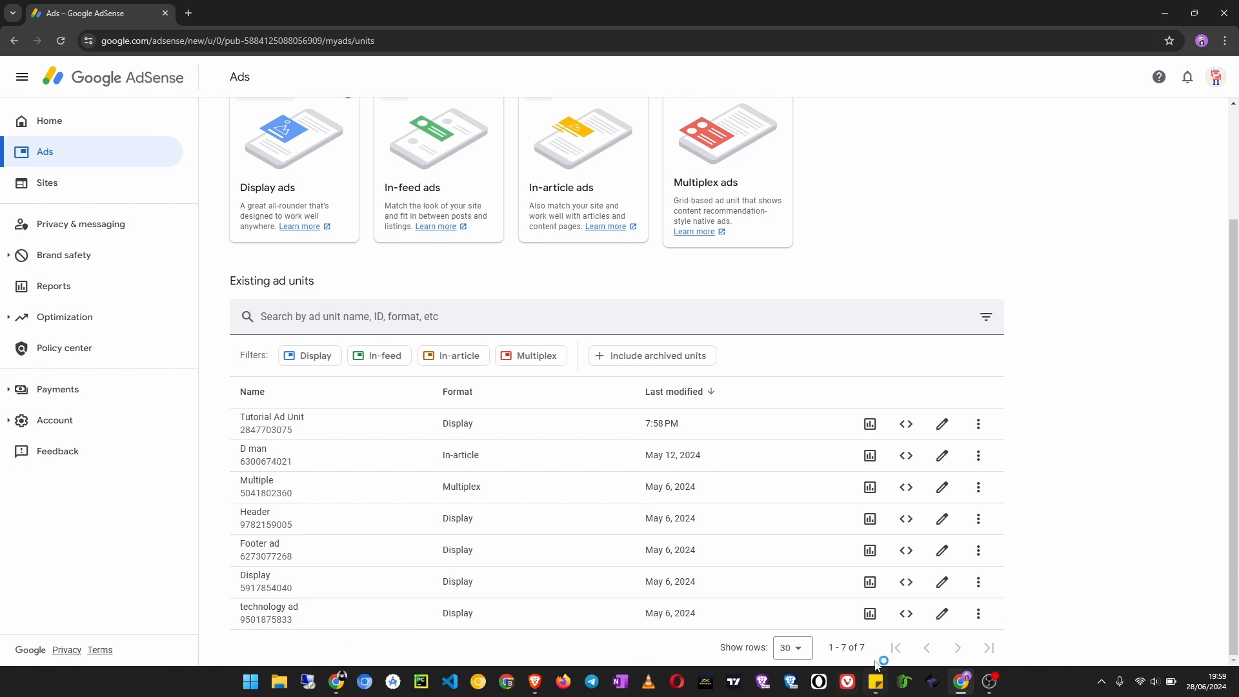
pyautogui.click(904, 617)
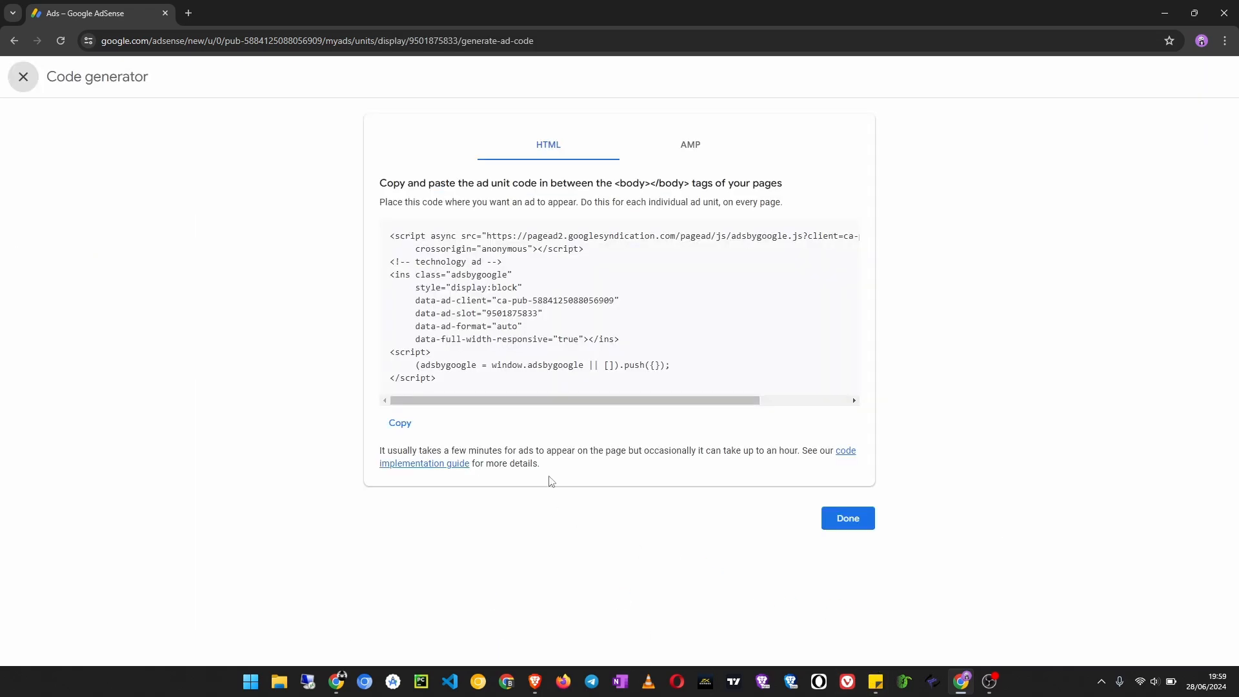
pyautogui.click(401, 423)
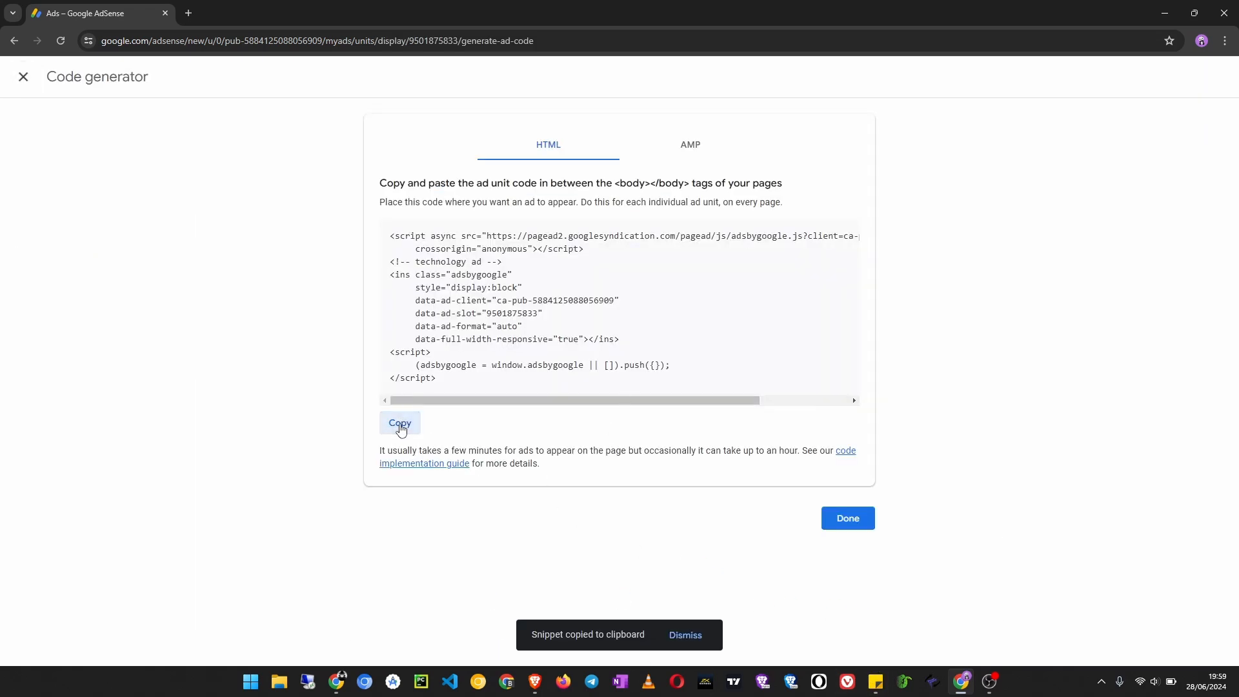
# Step: Switch to Blogger in a new browser tab and open the Tech Rwanda theme's HTML for editing
pyautogui.click(187, 14)
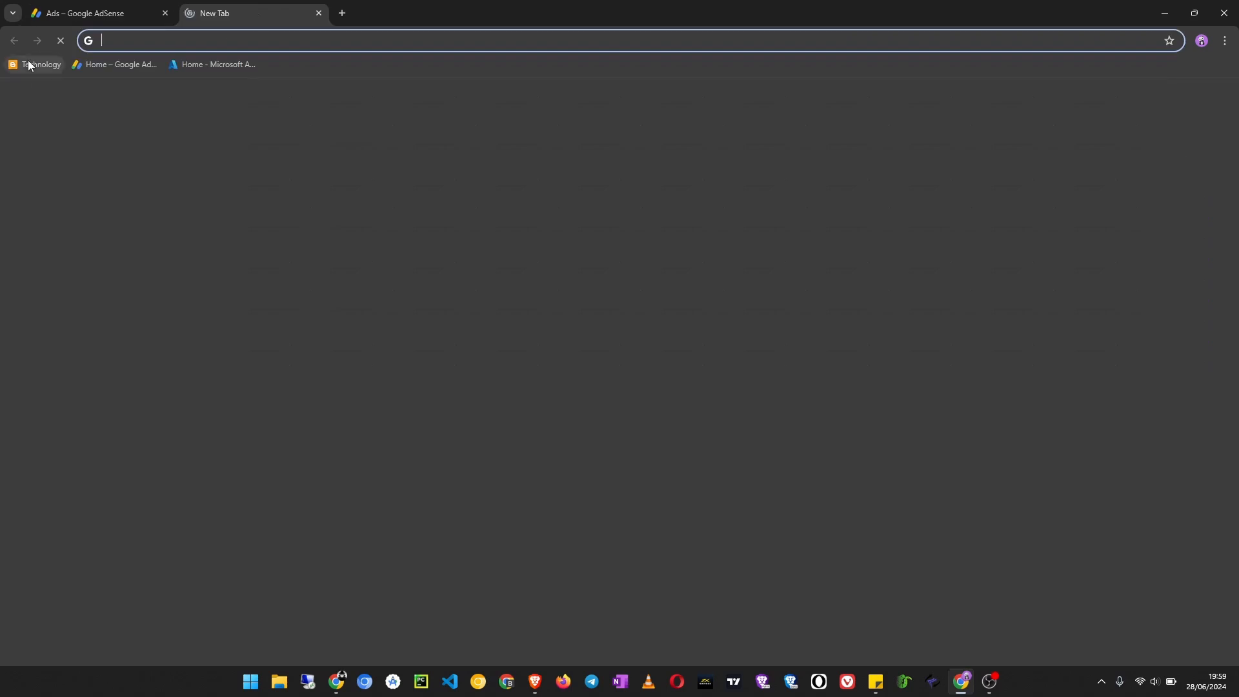
pyautogui.click(36, 64)
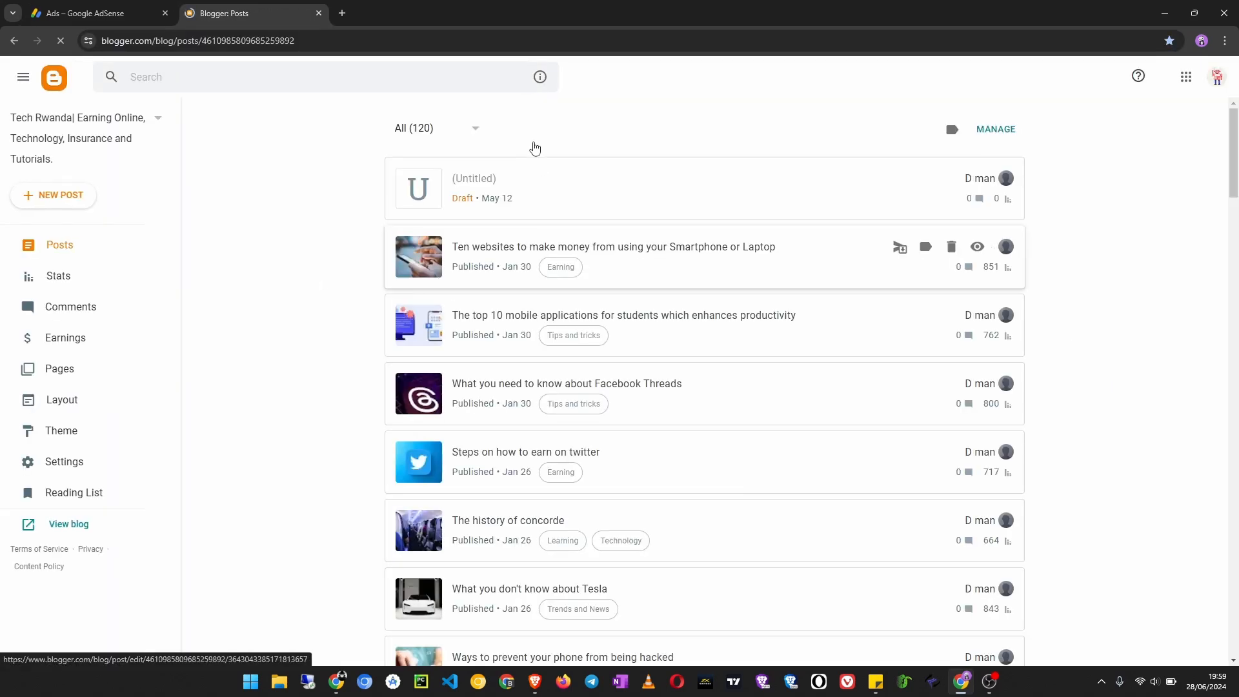
pyautogui.click(70, 432)
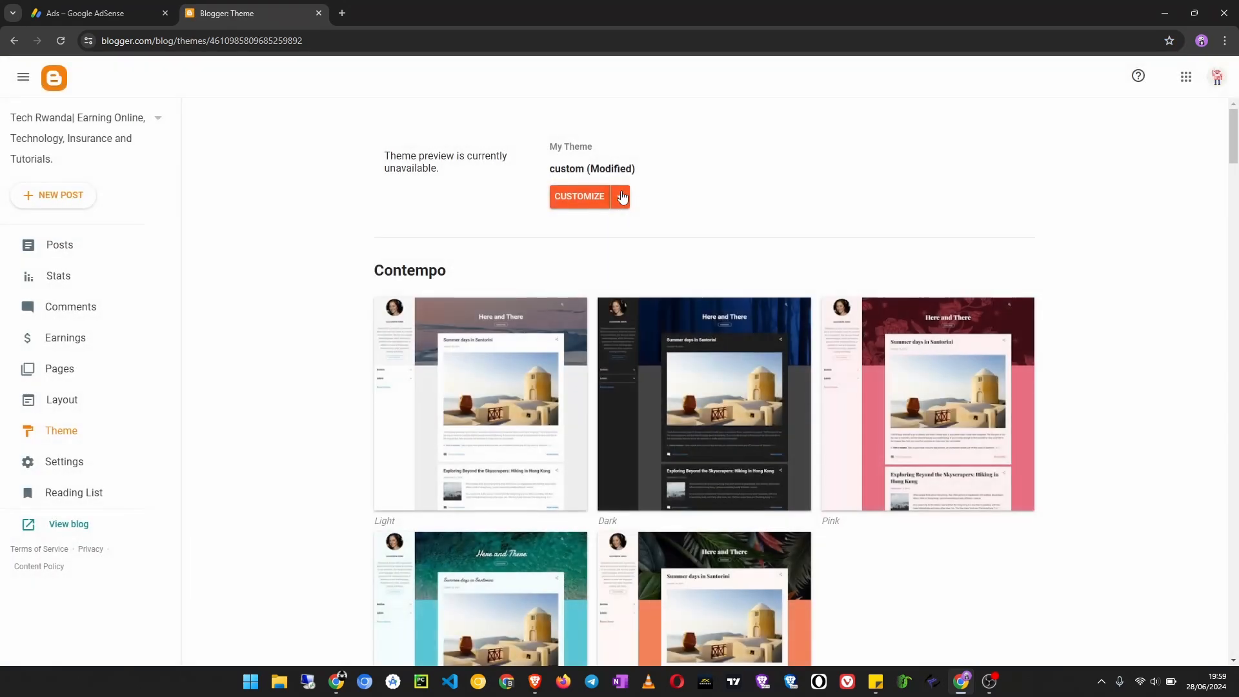
pyautogui.click(621, 197)
pyautogui.click(460, 300)
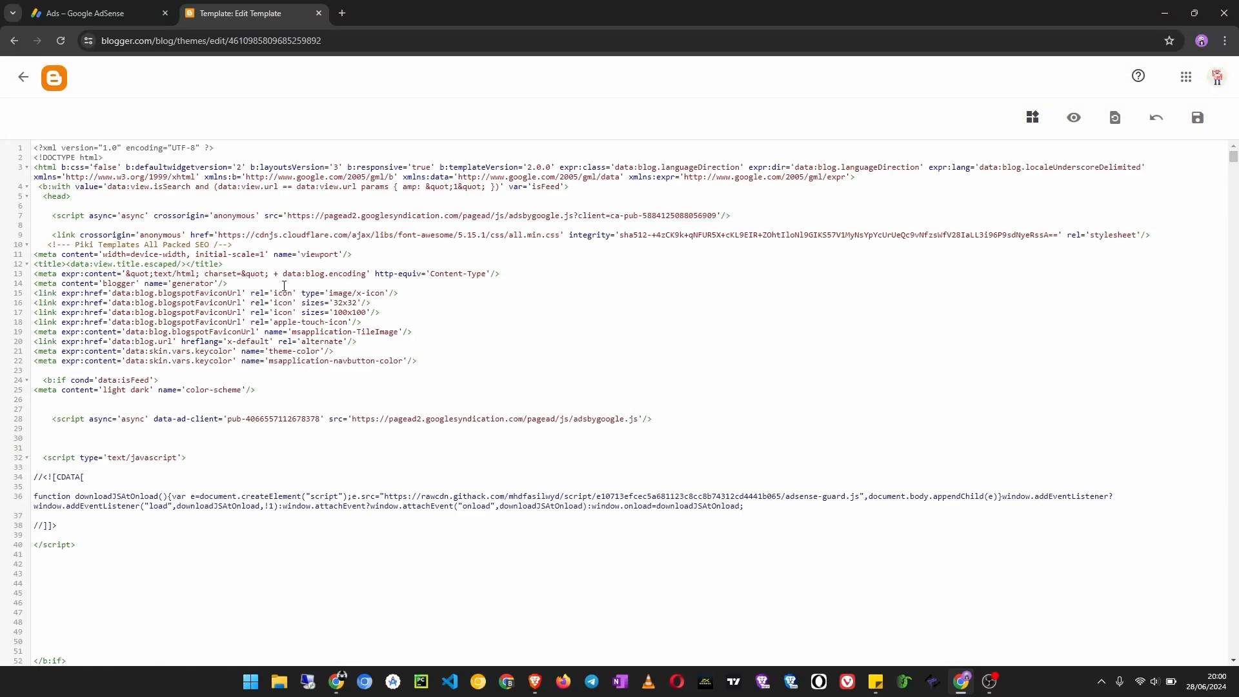
# Step: Find "<body" in the theme HTML and paste the copied ad code on an empty line below the opening body tag
pyautogui.scroll(-6, 269, 446)
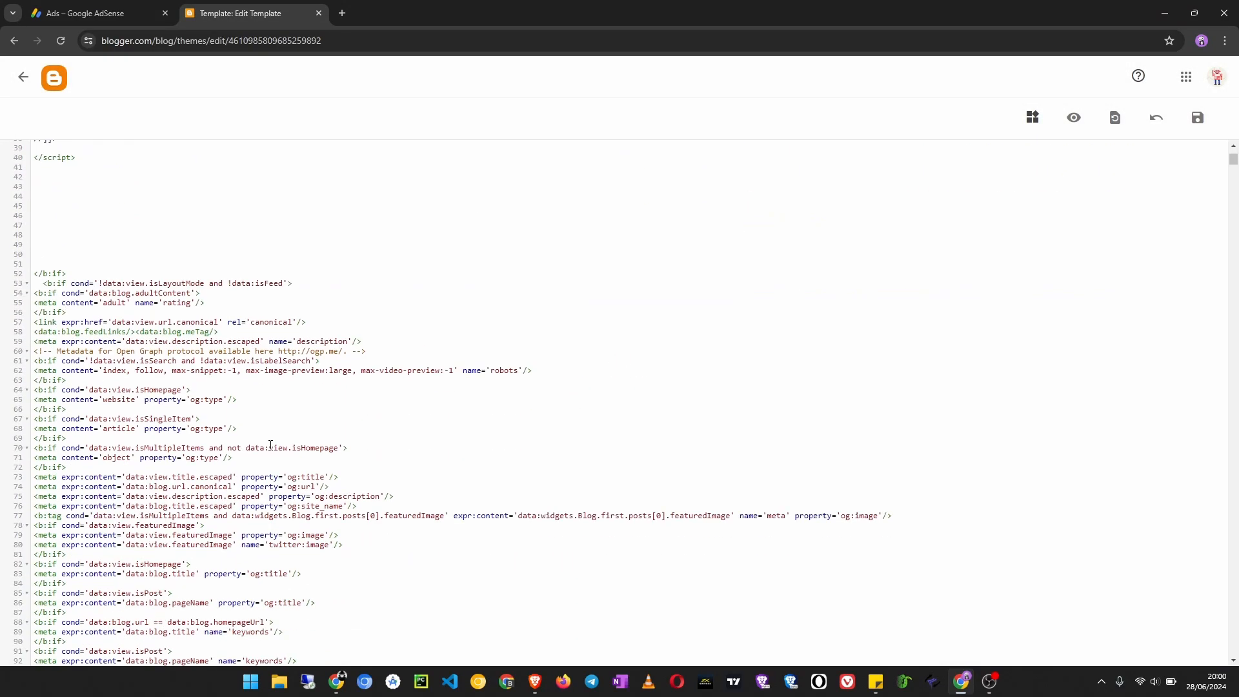
pyautogui.scroll(6, 270, 445)
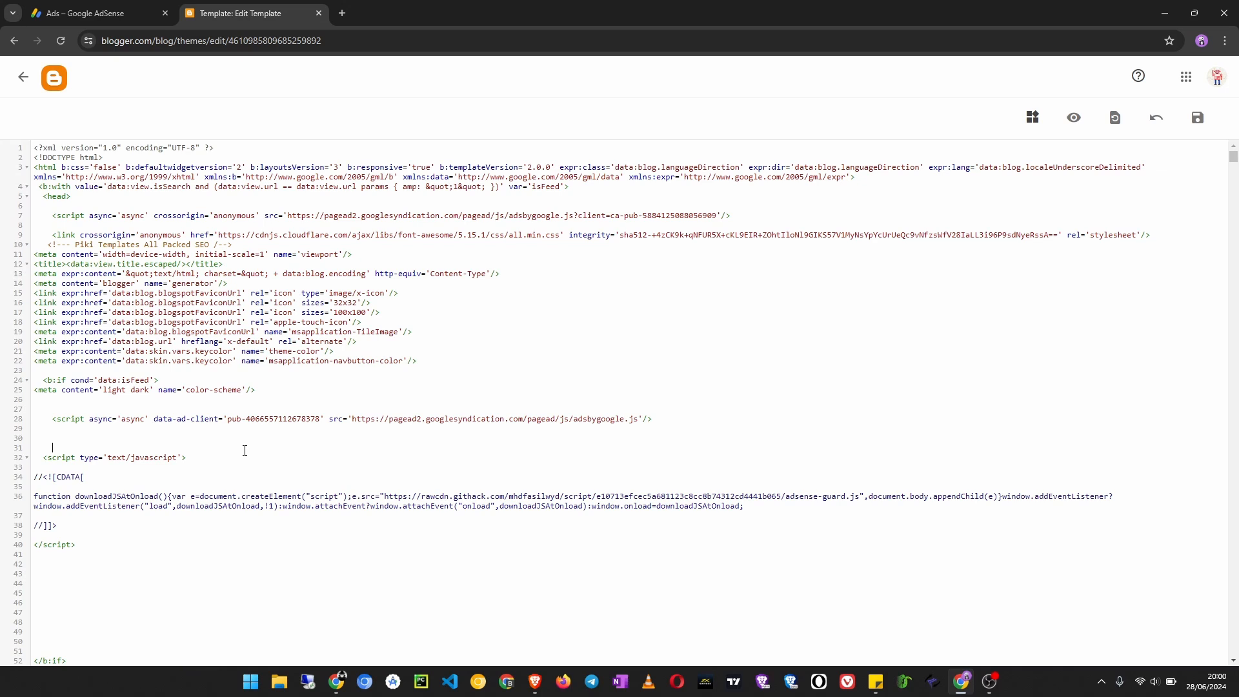
pyautogui.hotkey('ctrl', 'f')
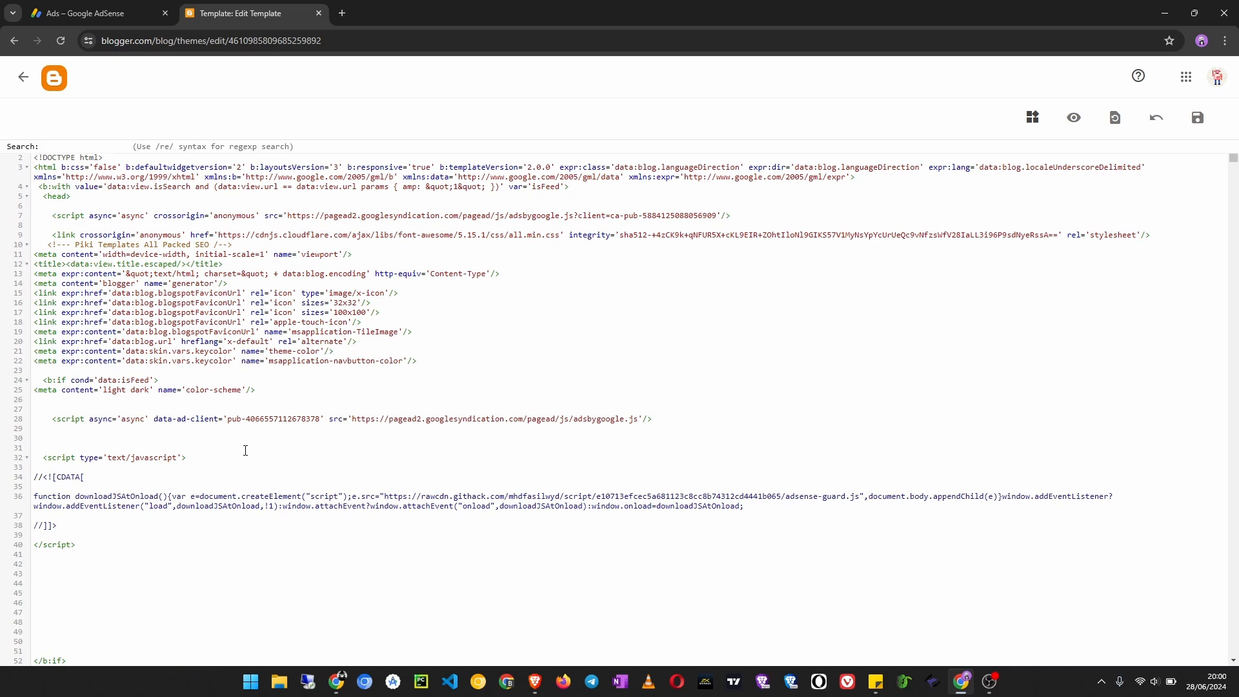
pyautogui.write('<body')
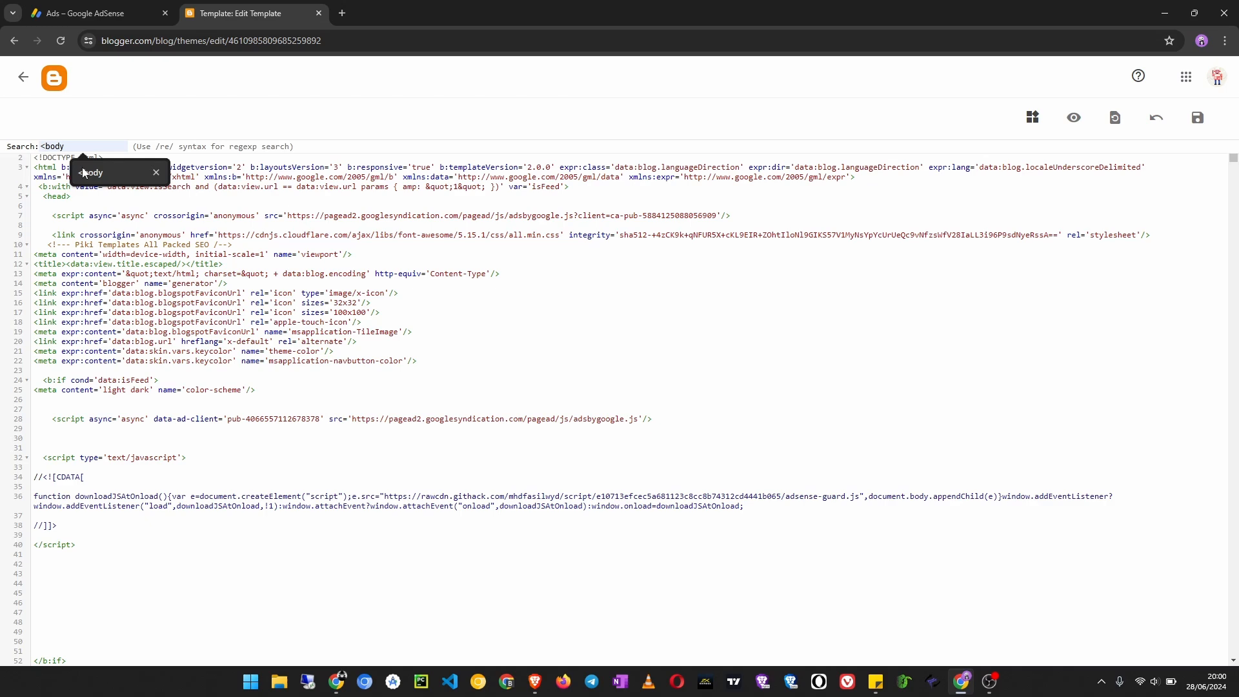
pyautogui.click(97, 172)
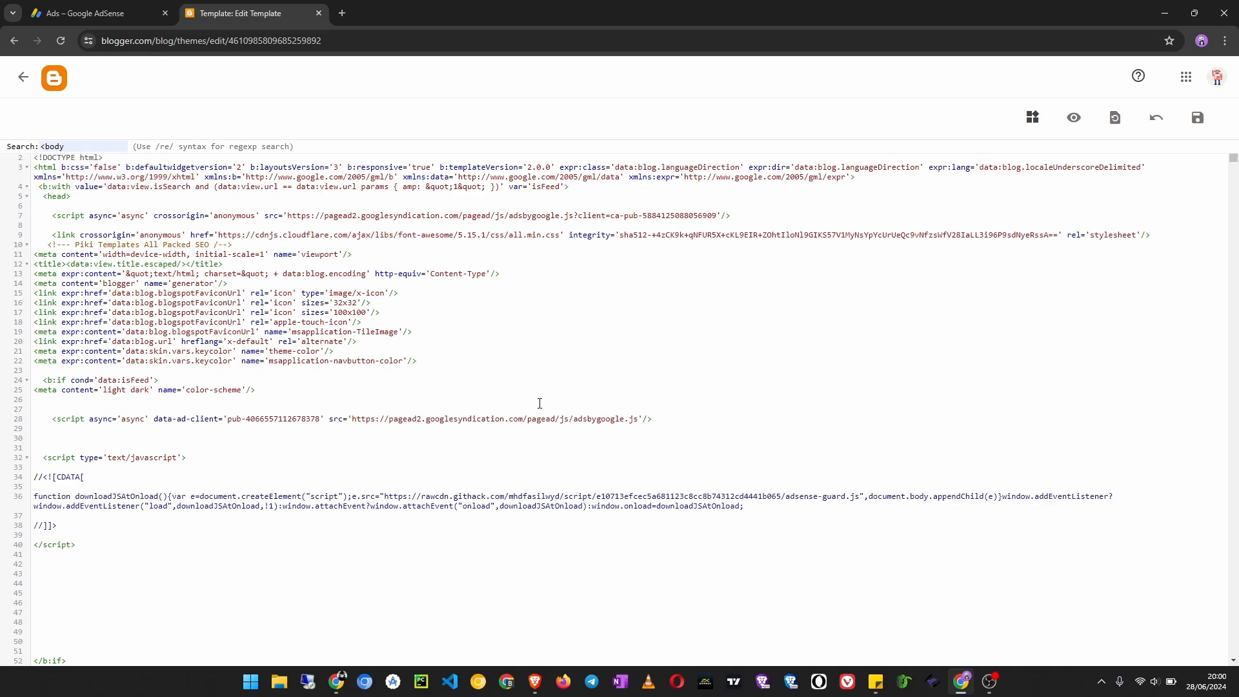
pyautogui.press('Return')
pyautogui.scroll(-6, 540, 405)
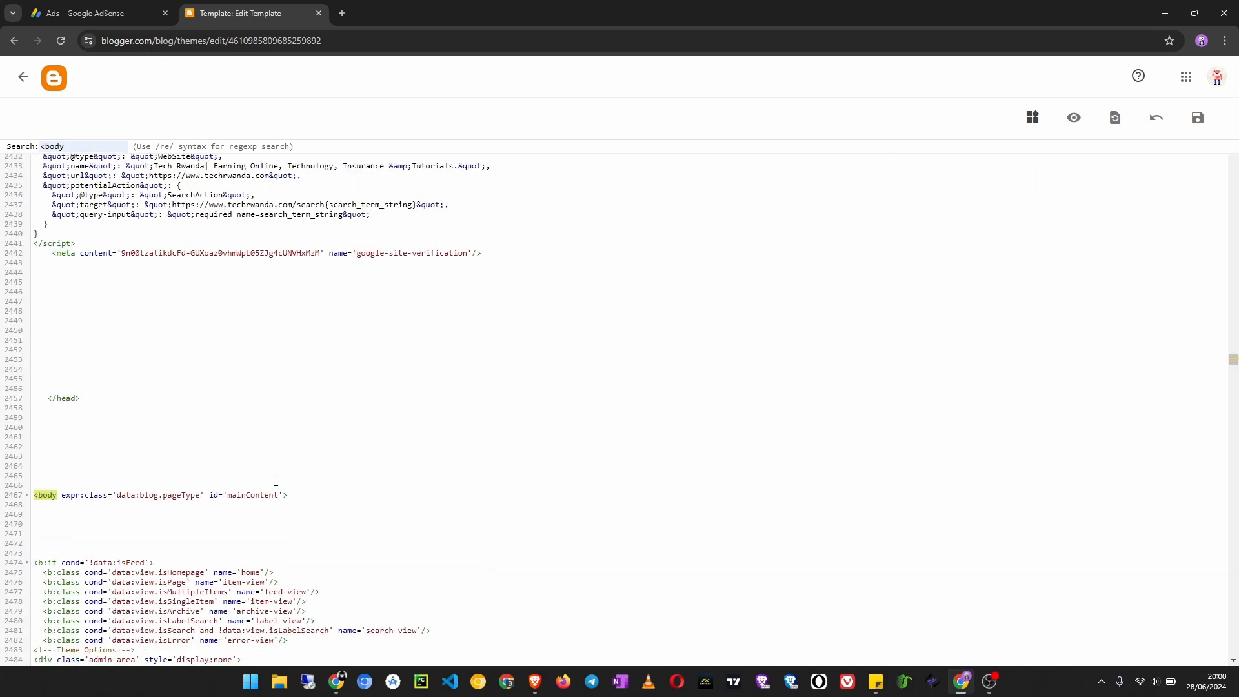
pyautogui.scroll(3, 111, 321)
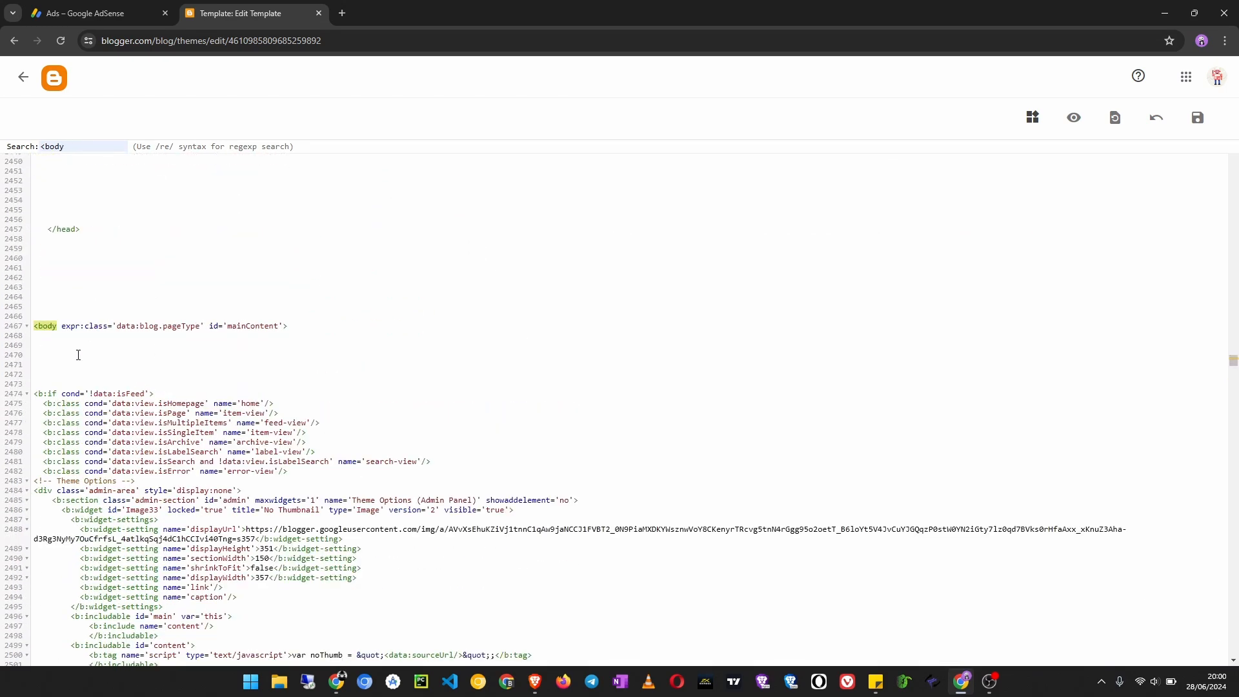
pyautogui.click(78, 355)
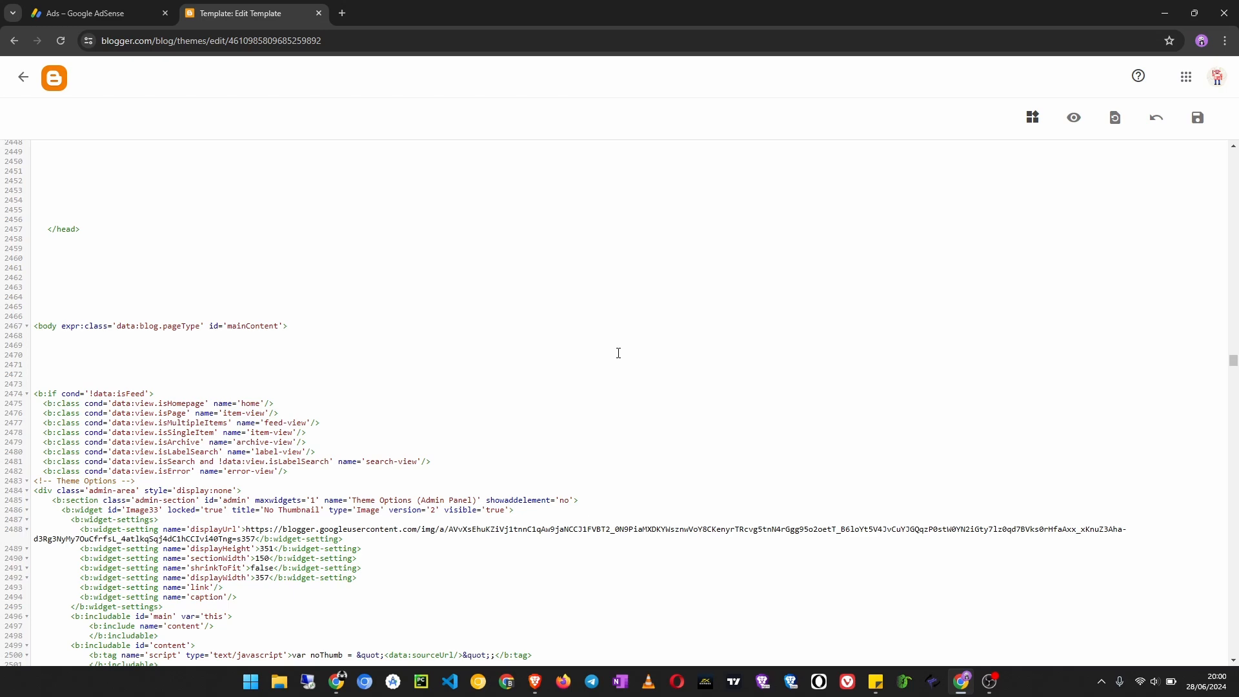
pyautogui.hotkey('ctrl', 'v')
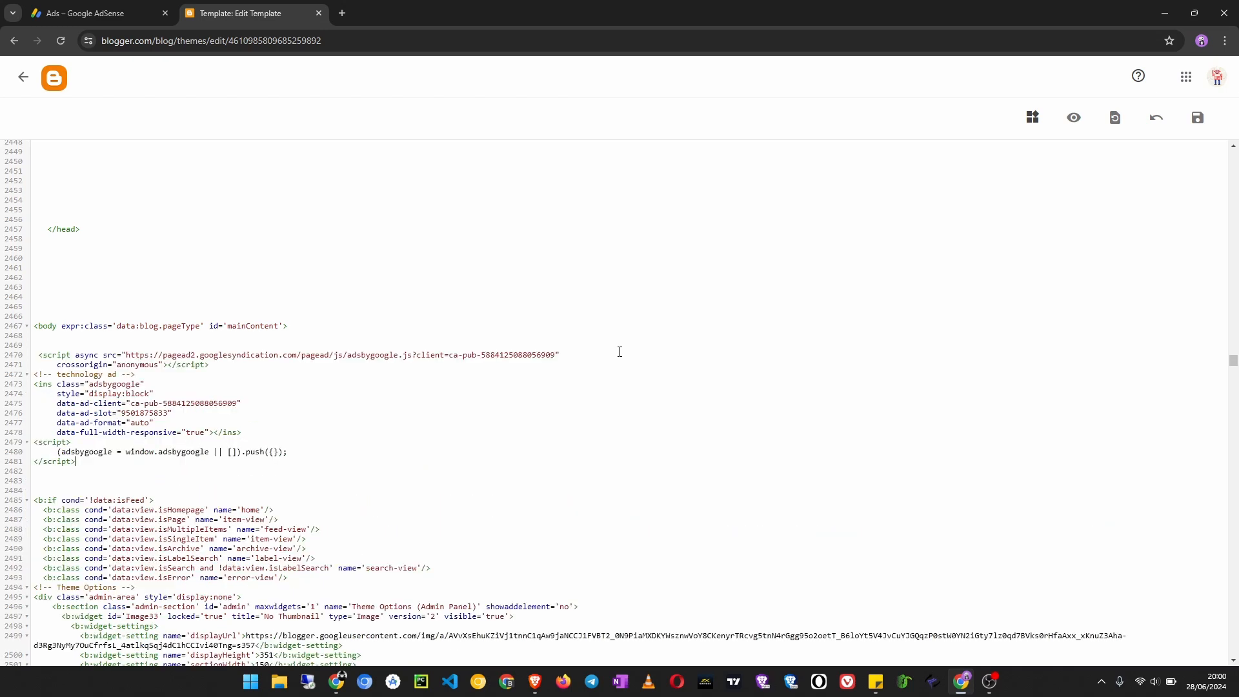
# Step: Save the edited theme HTML and return to the Theme page
pyautogui.click(1199, 119)
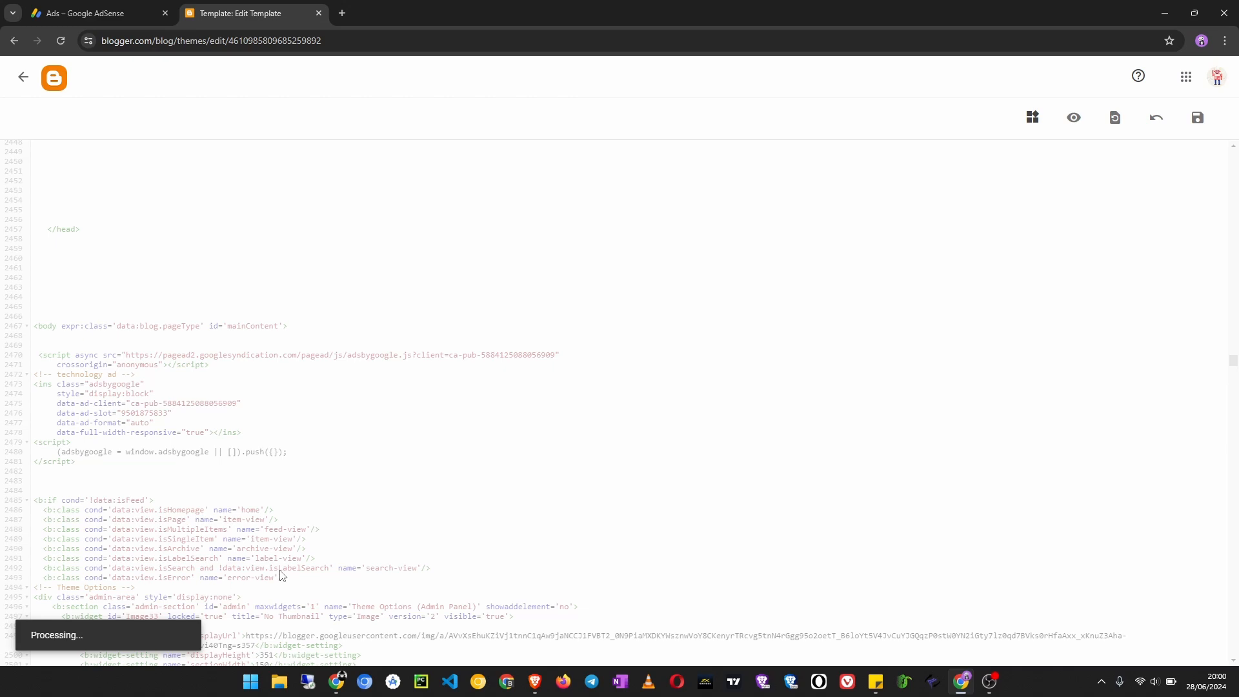
pyautogui.scroll(-2, 120, 615)
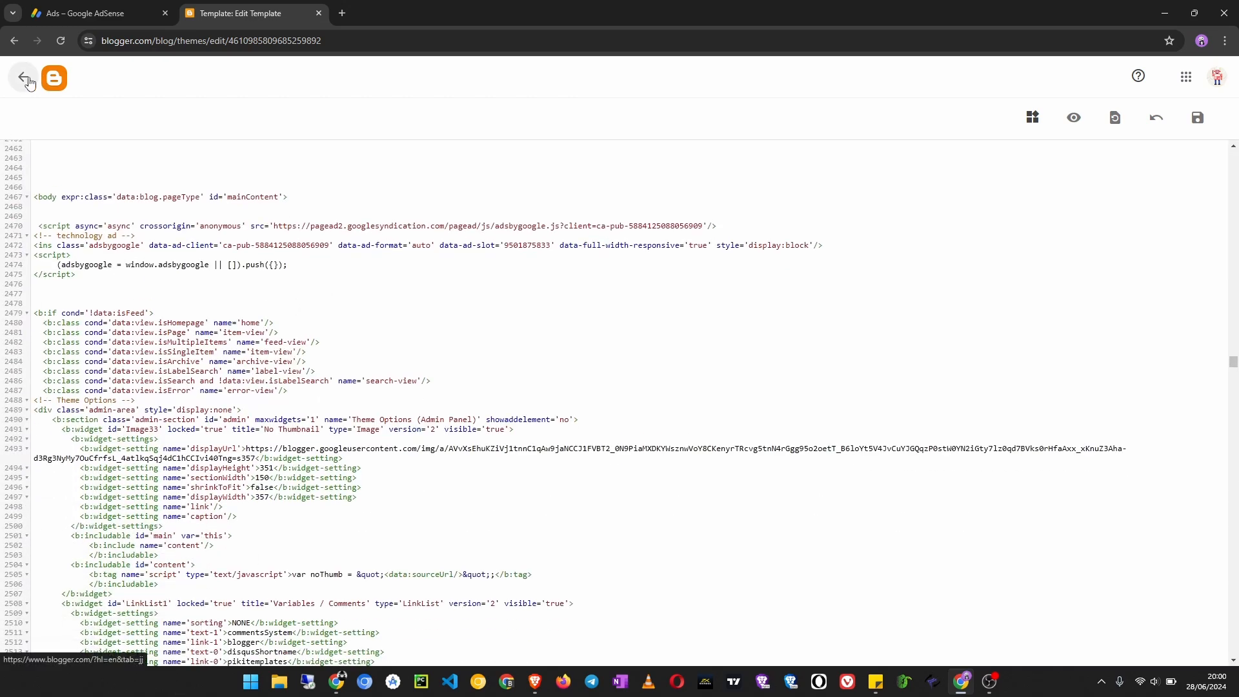
pyautogui.click(23, 77)
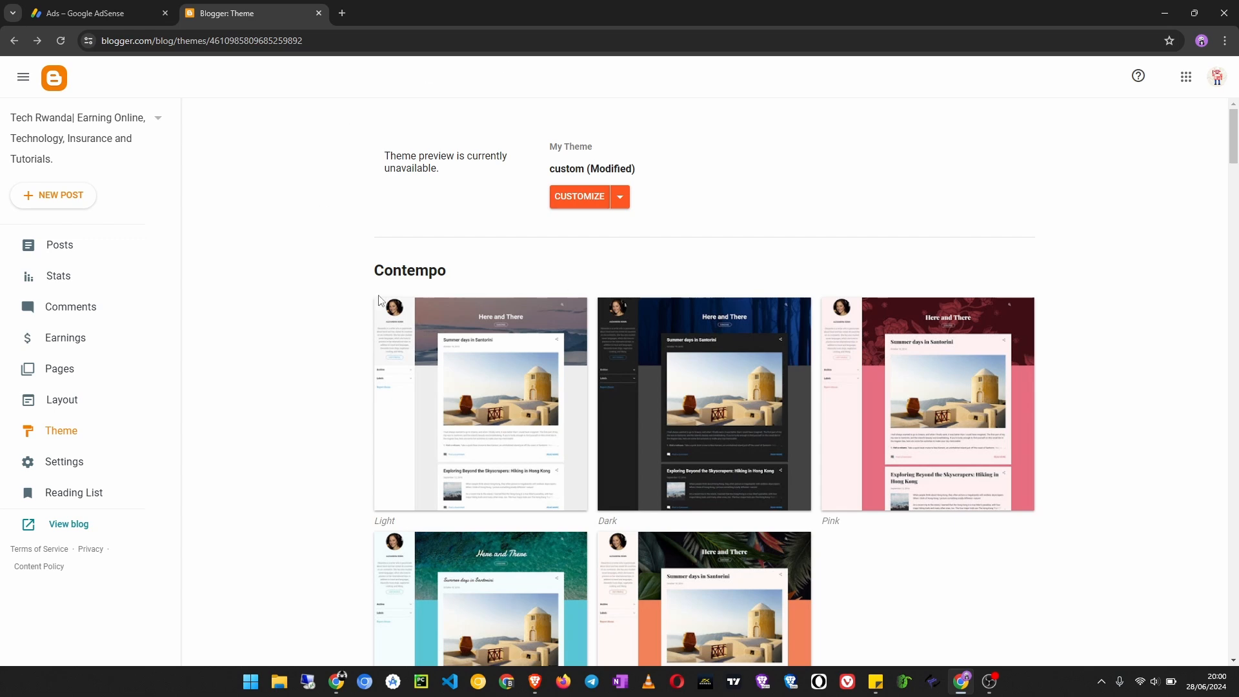
# Step: Switch to the browser window with the live Tech Rwanda blog, reload the home page and check the ad placement above the header
pyautogui.click(336, 681)
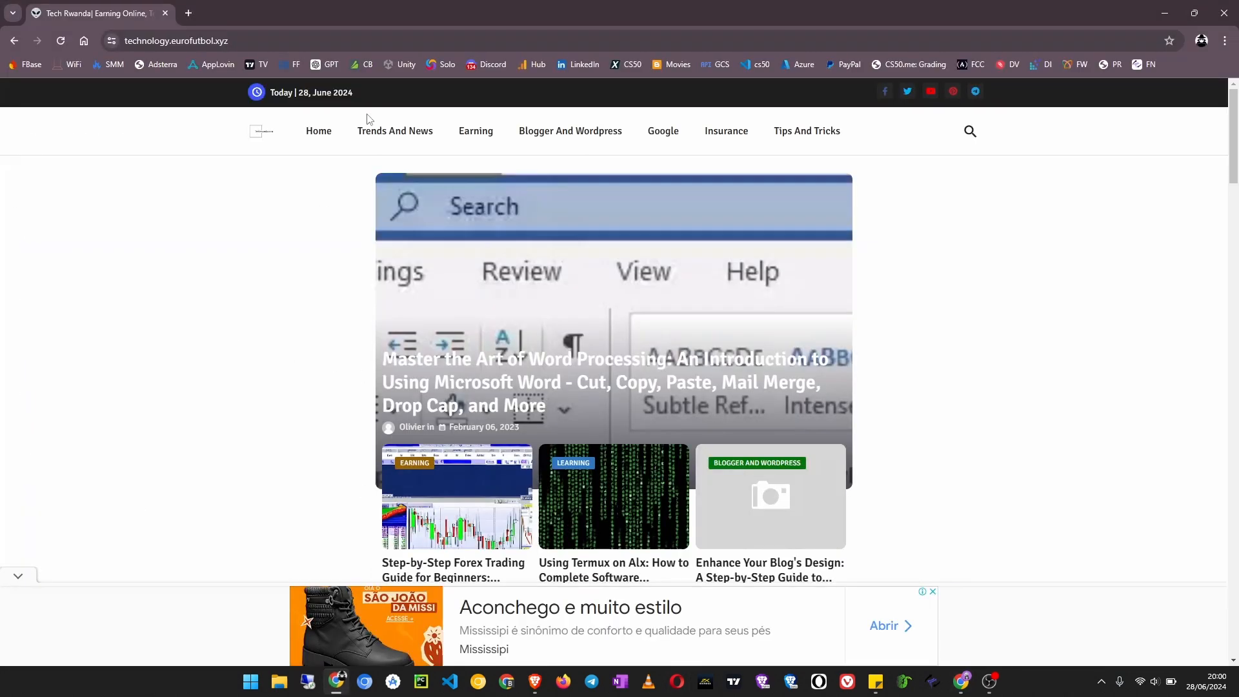
pyautogui.click(61, 43)
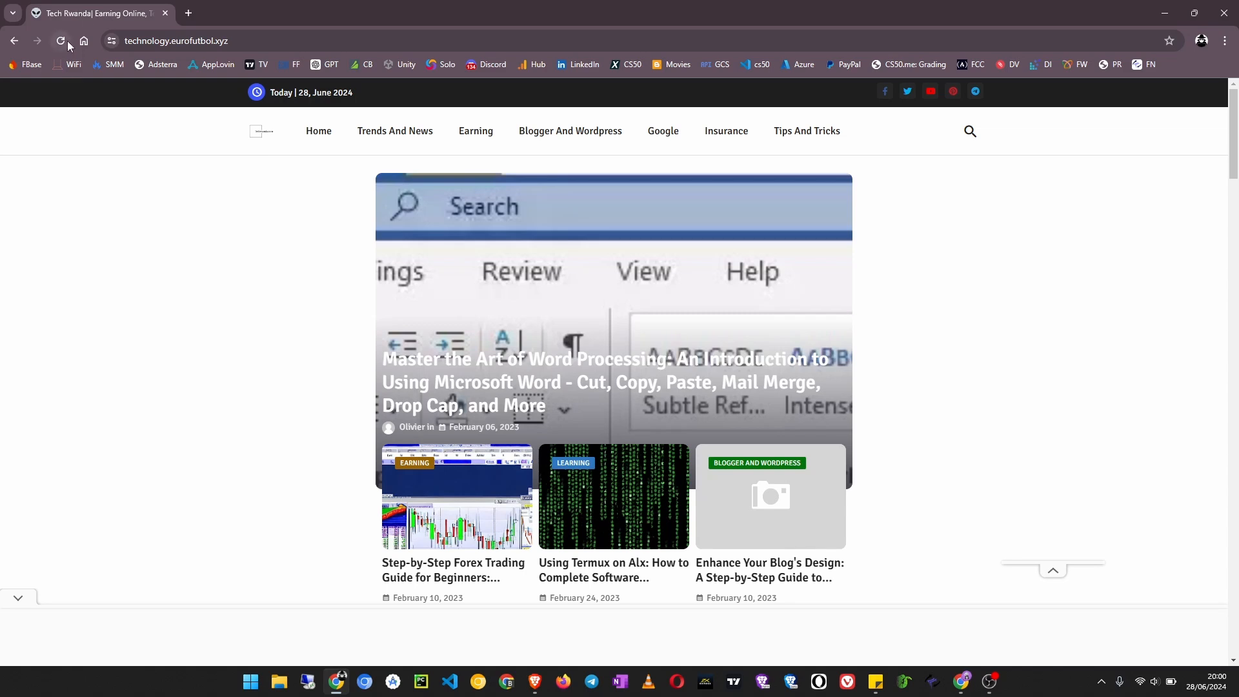
pyautogui.click(67, 42)
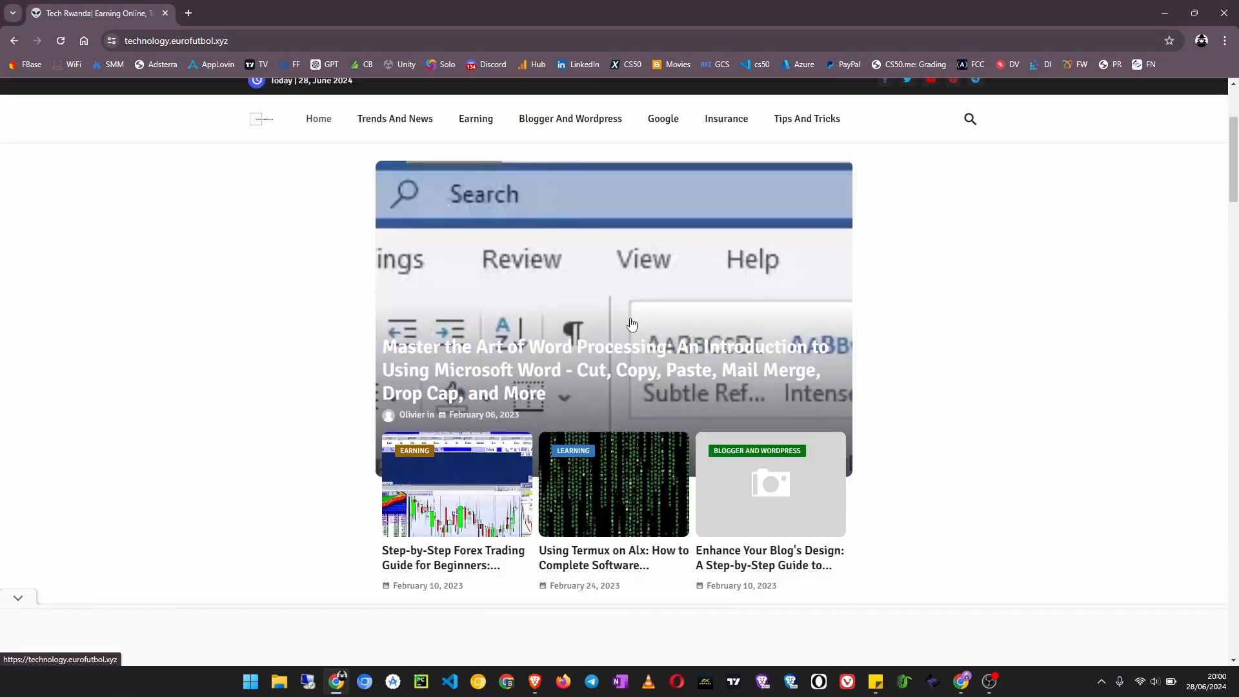
pyautogui.scroll(3, 708, 339)
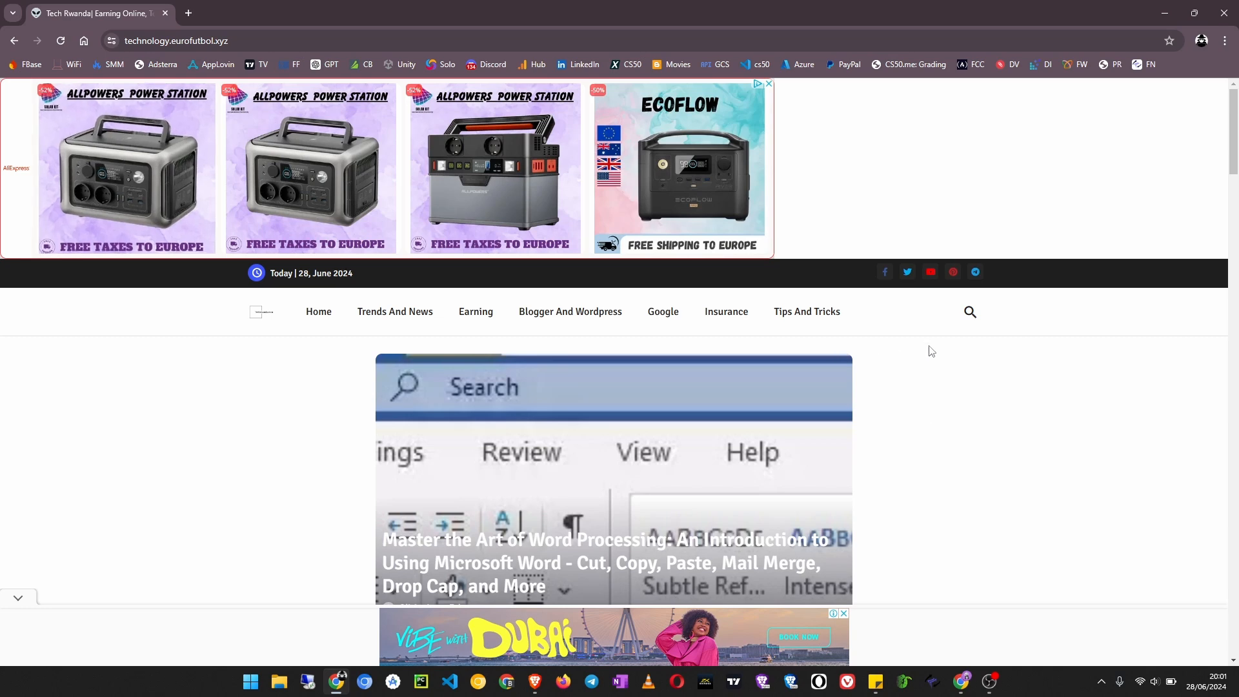
pyautogui.click(1165, 12)
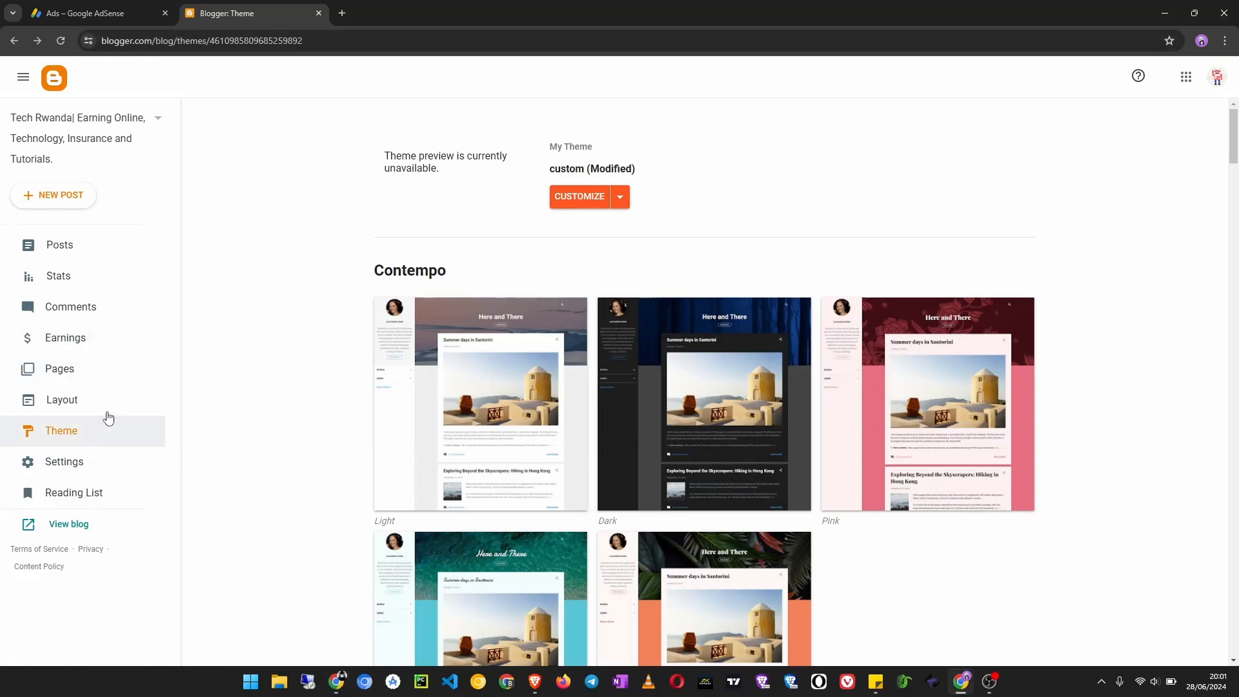
# Step: Open the post "Ten websites to make money from using your Smartphone or Laptop" in HTML view, examine its ad code and return to the posts list
pyautogui.click(75, 252)
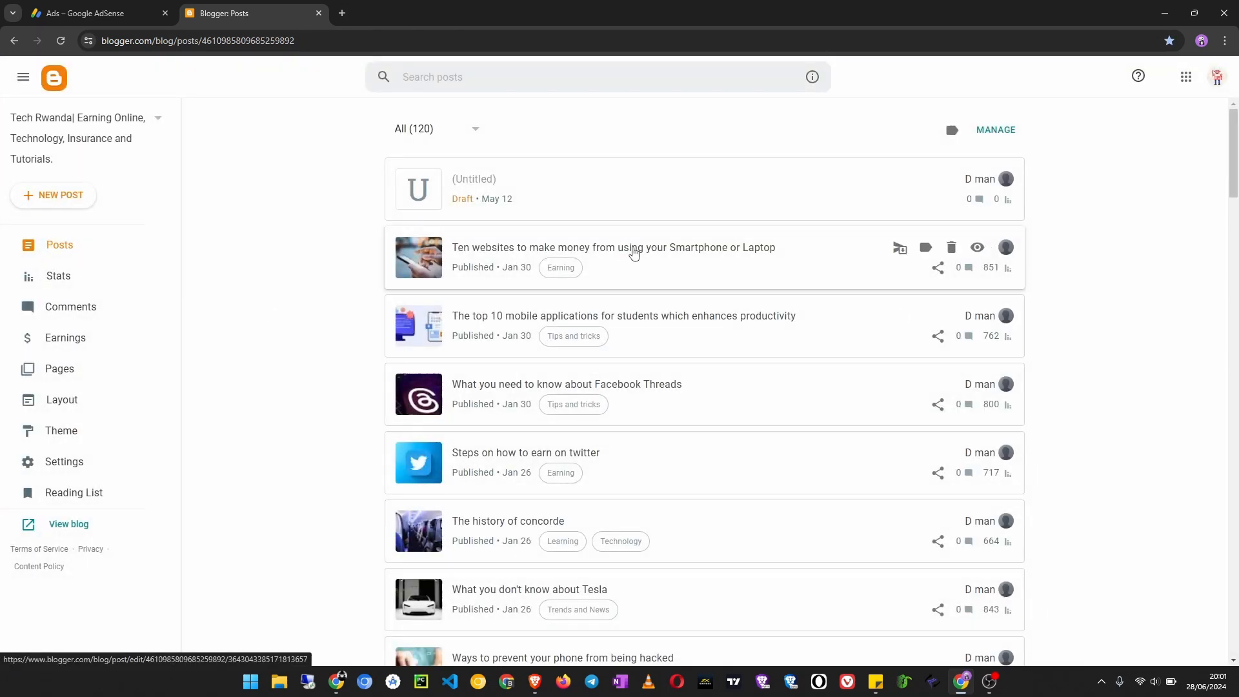
pyautogui.click(569, 255)
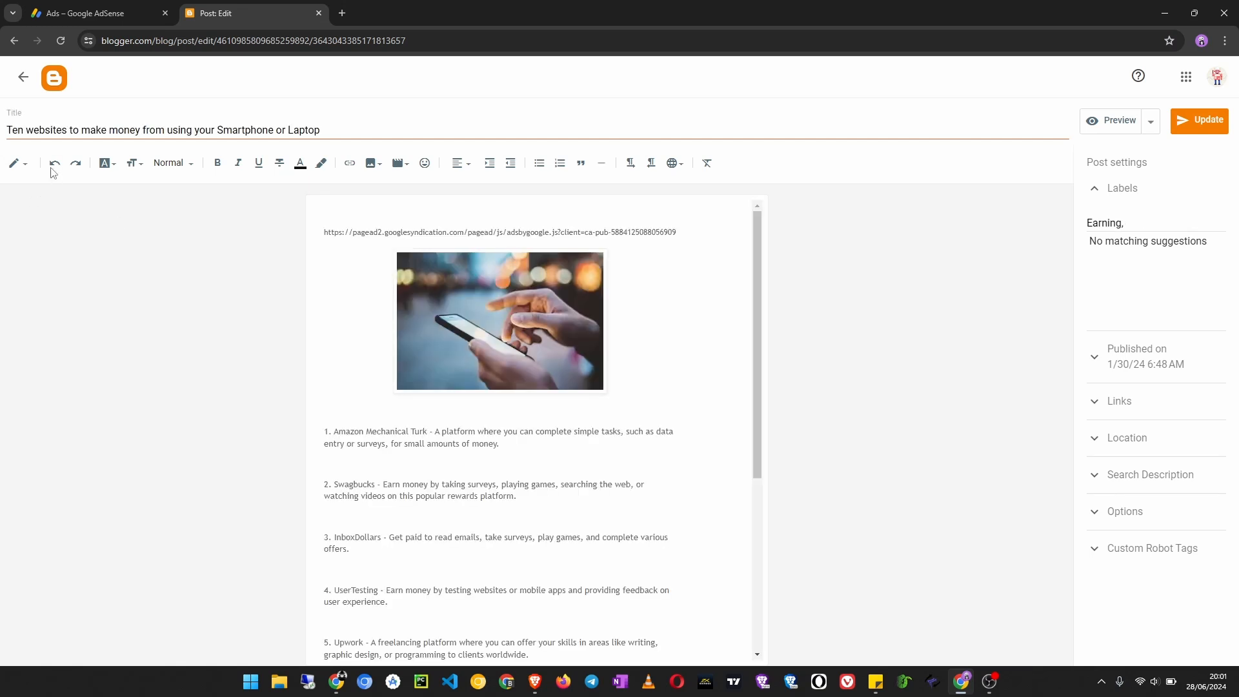
pyautogui.click(16, 163)
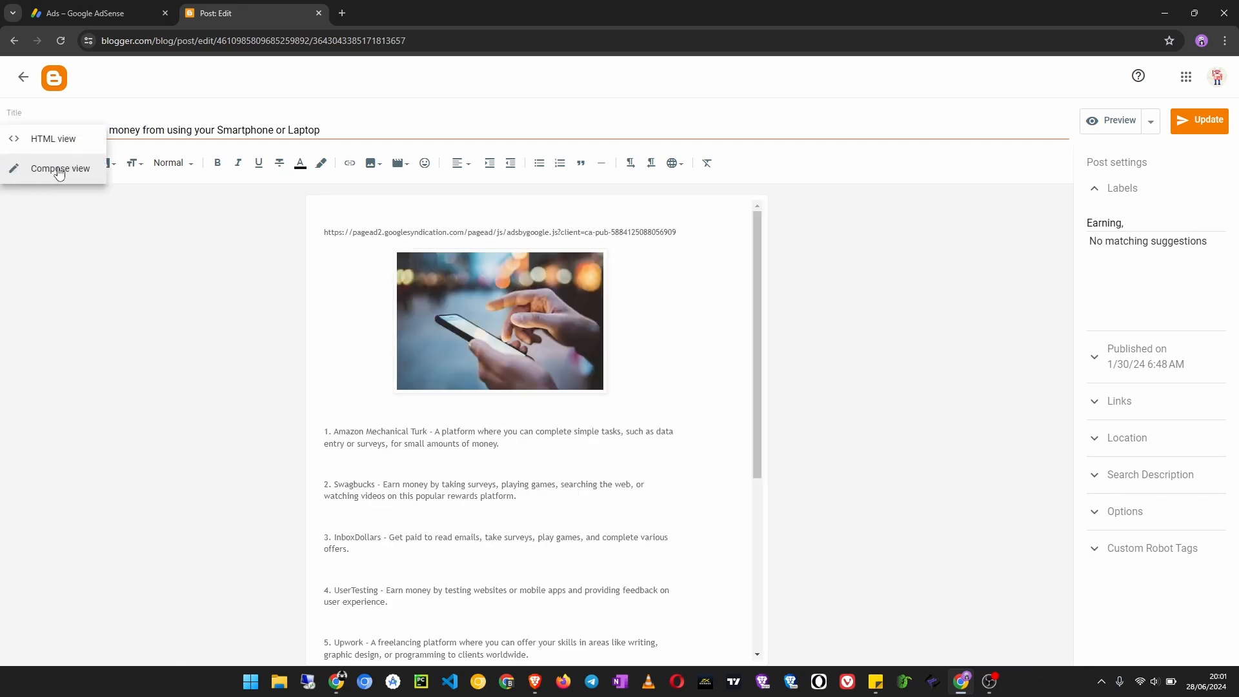
pyautogui.click(47, 142)
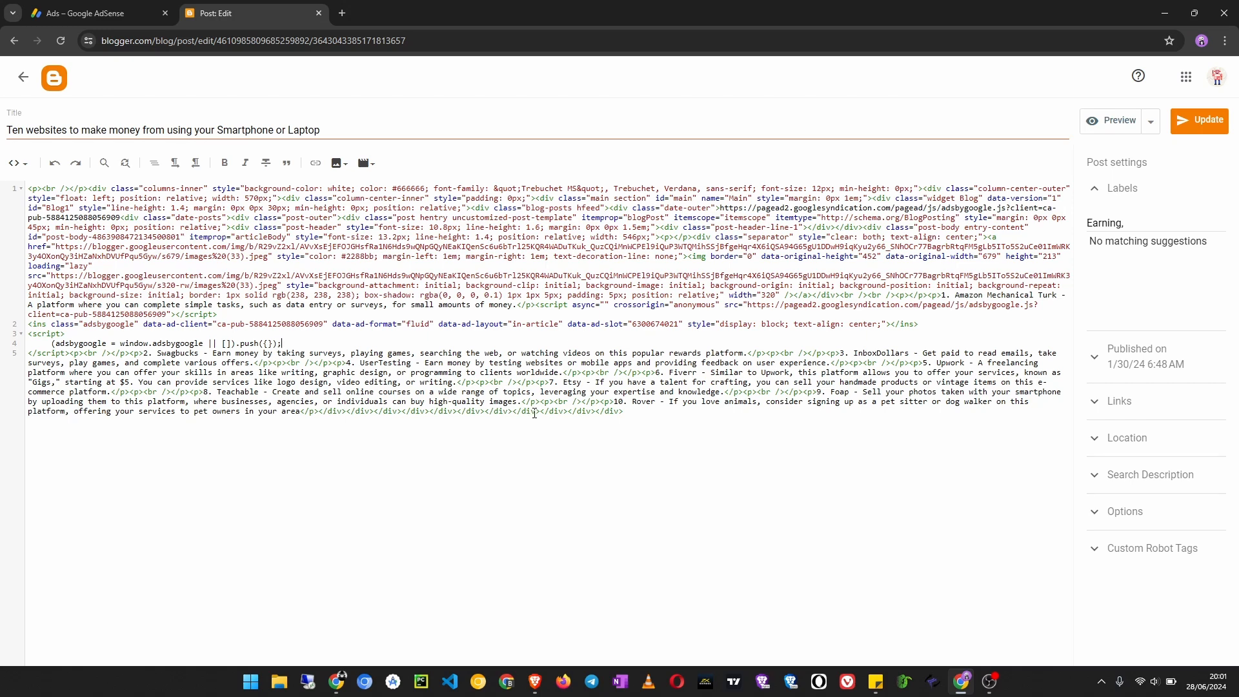
pyautogui.click(24, 77)
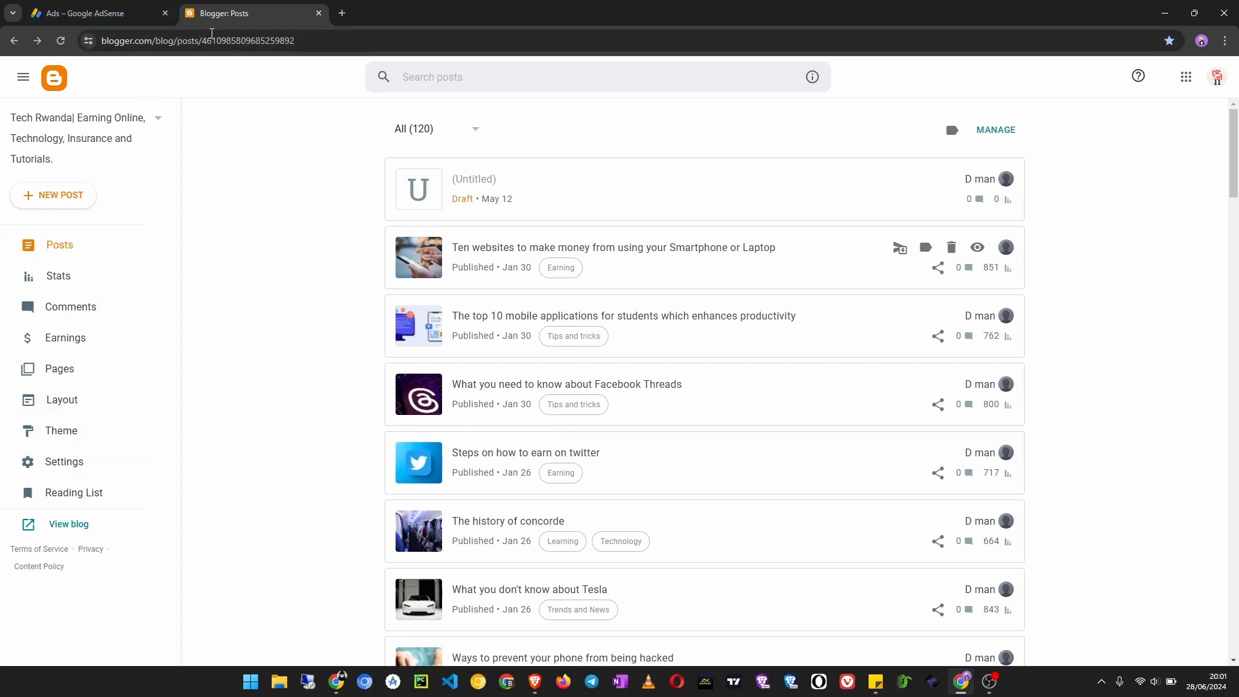
# Step: Copy the HTML code of the "Display" ad unit in Google AdSense and switch back to the Blogger tab
pyautogui.click(107, 10)
pyautogui.click(22, 77)
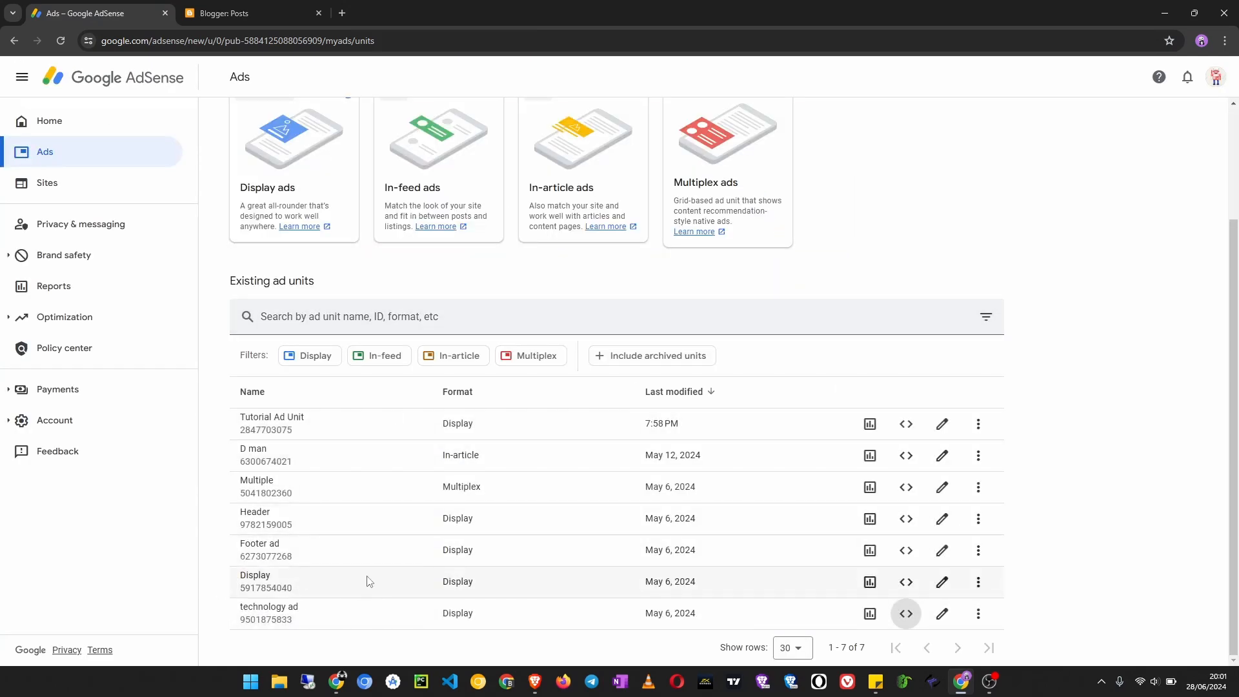
pyautogui.click(906, 582)
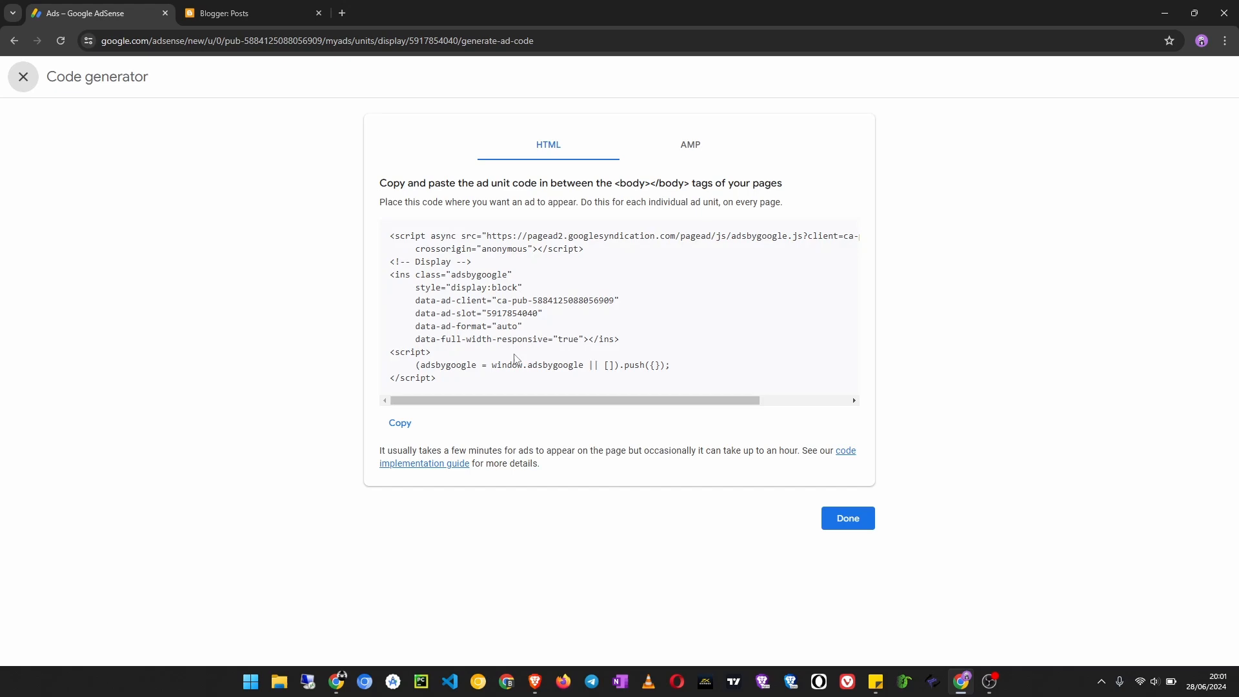
pyautogui.click(395, 424)
pyautogui.click(243, 13)
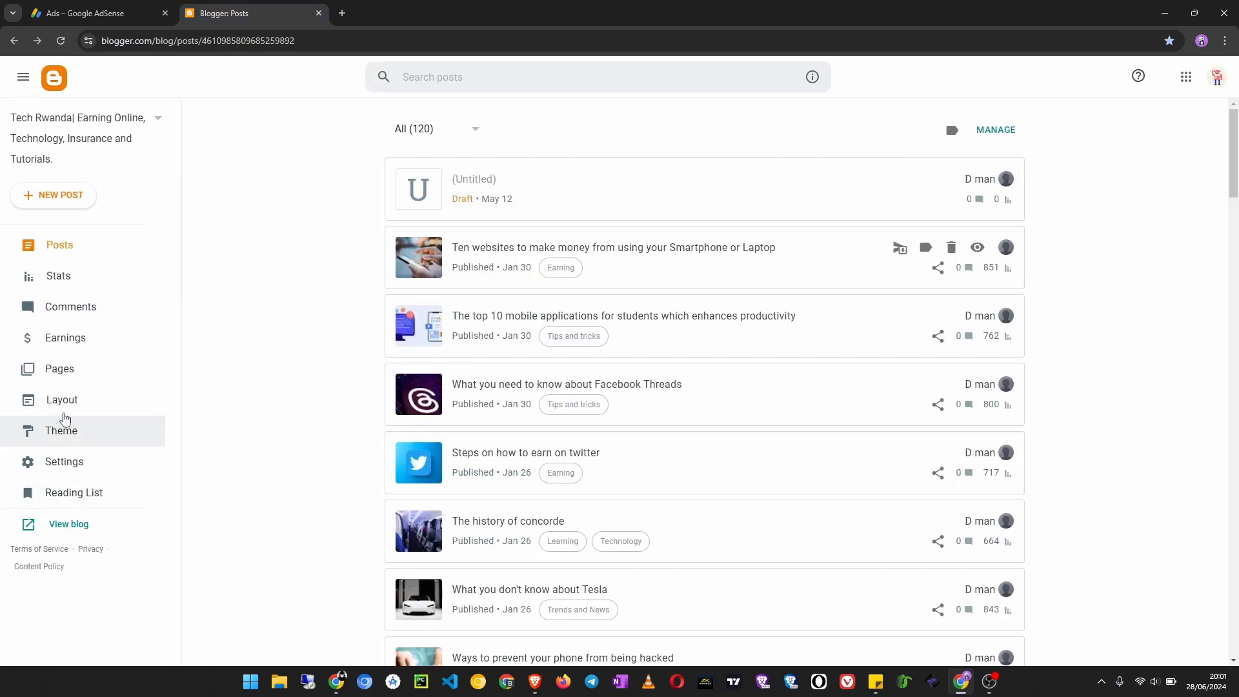
# Step: Open the blog's Layout page and open the Ads gadget in the Ads Placement section directly below the main menu for editing
pyautogui.click(118, 408)
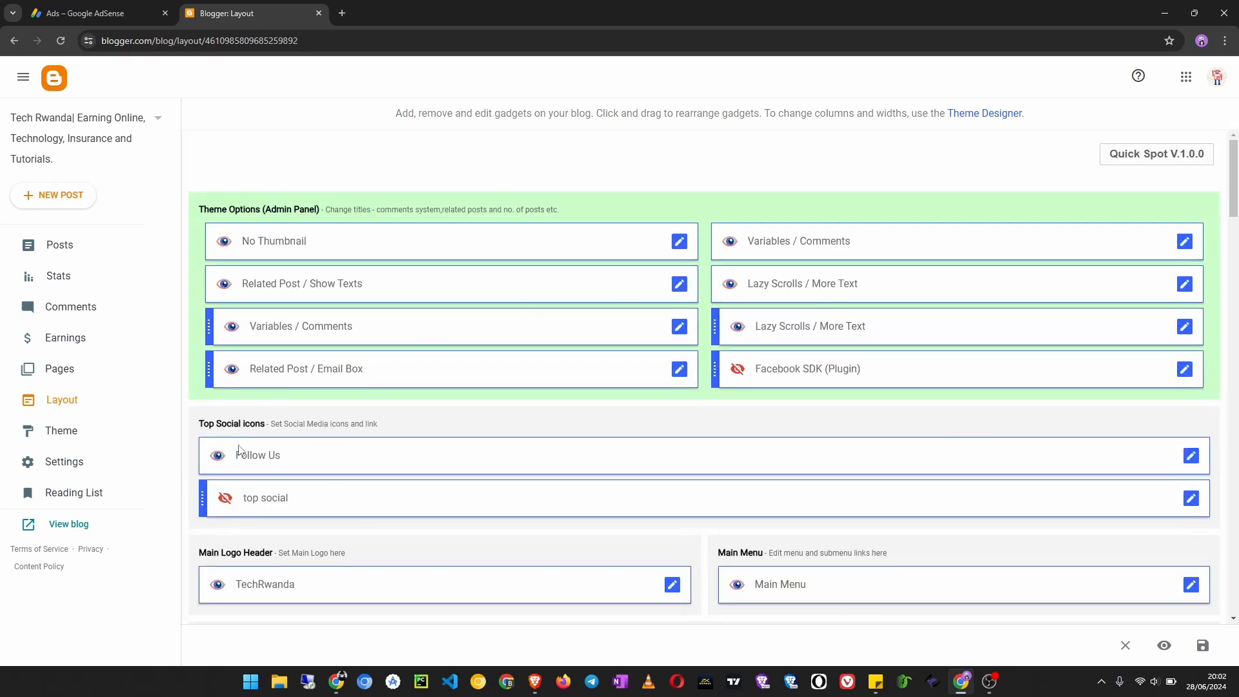
pyautogui.scroll(-3, 235, 452)
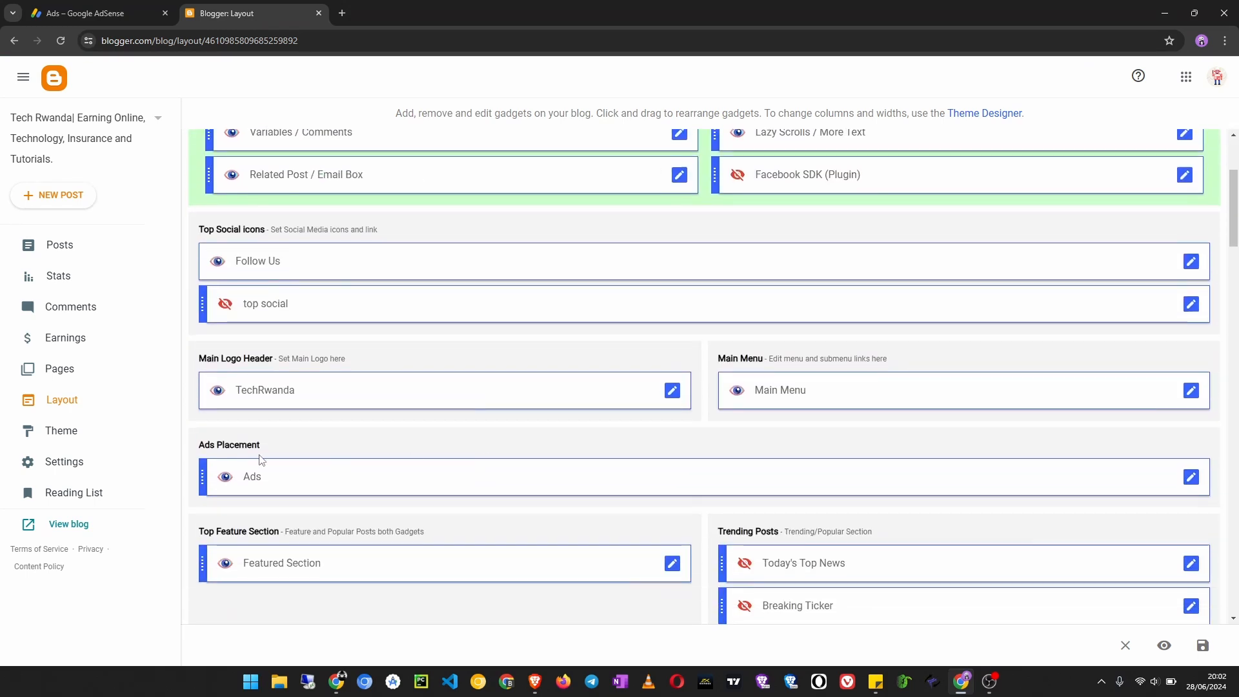
pyautogui.scroll(-2, 257, 469)
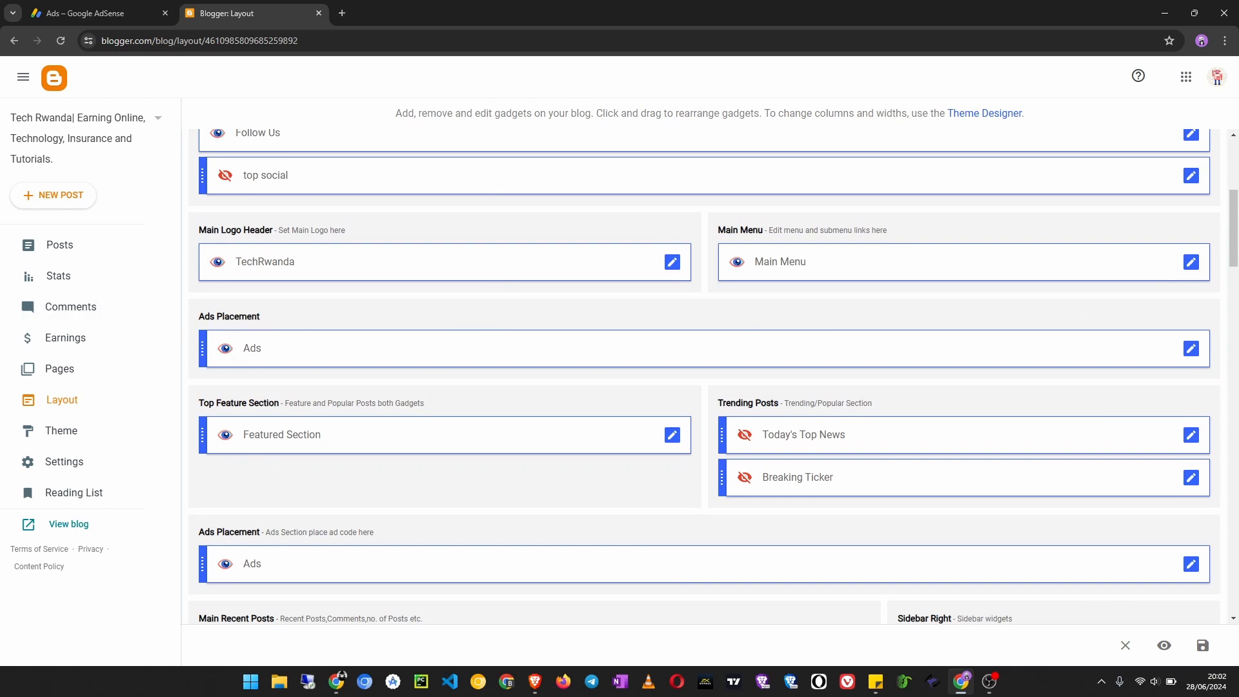
pyautogui.click(1190, 349)
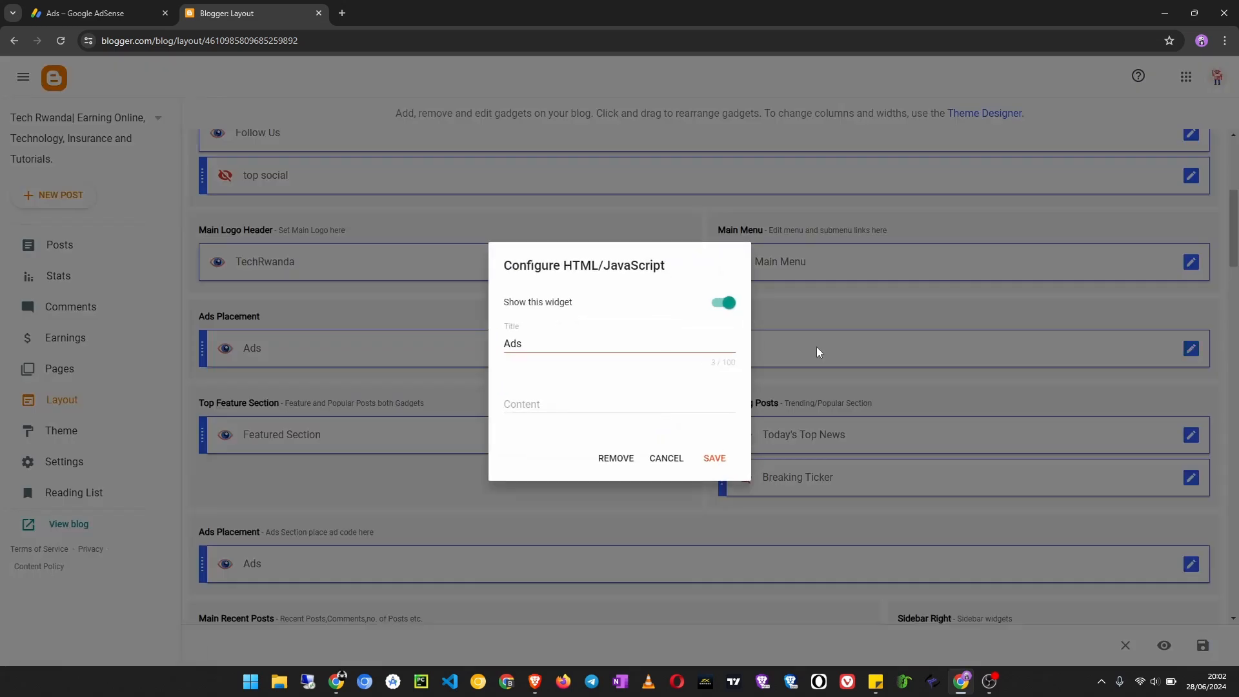
# Step: Paste the copied "Display" ad unit code into the Ads gadget's content, then save the gadget and the layout
pyautogui.click(531, 406)
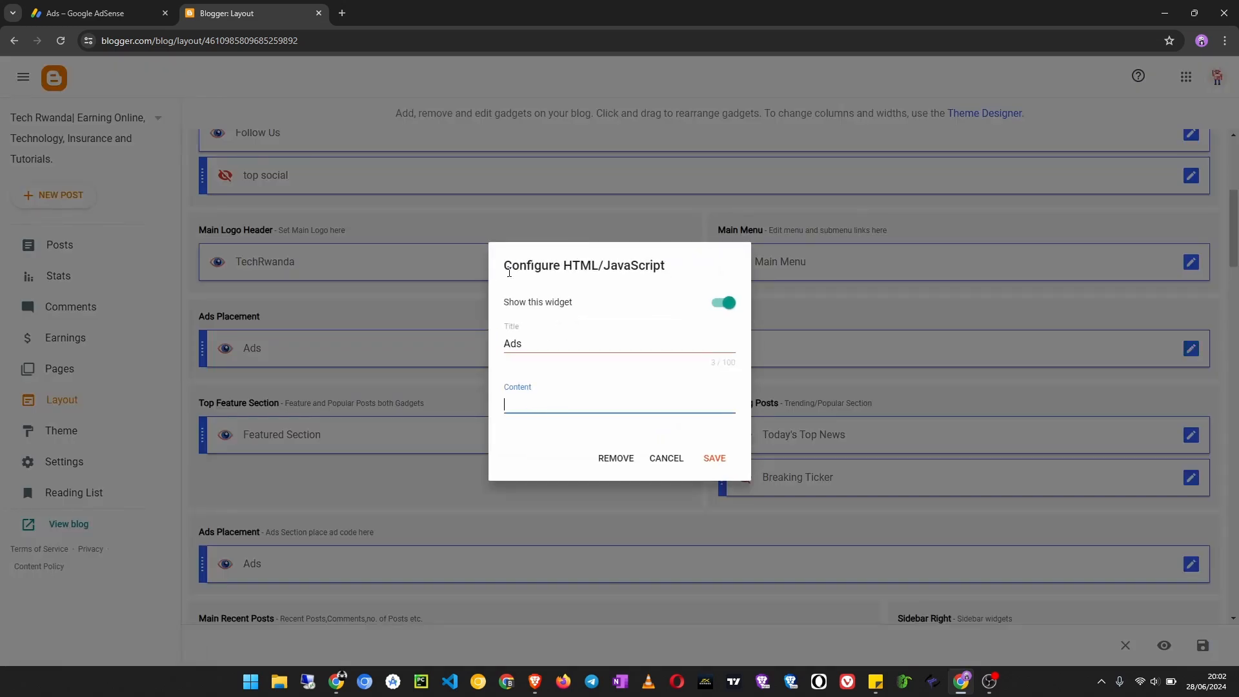
pyautogui.moveTo(565, 266); pyautogui.dragTo(739, 265)
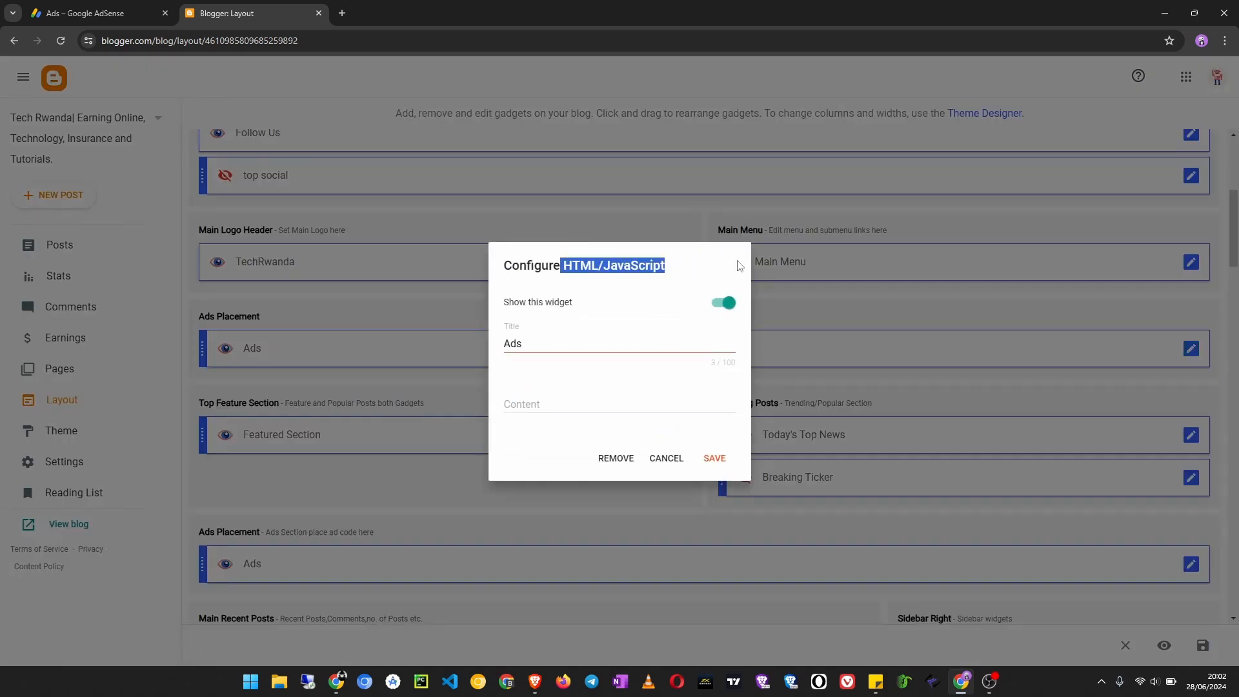
pyautogui.click(554, 346)
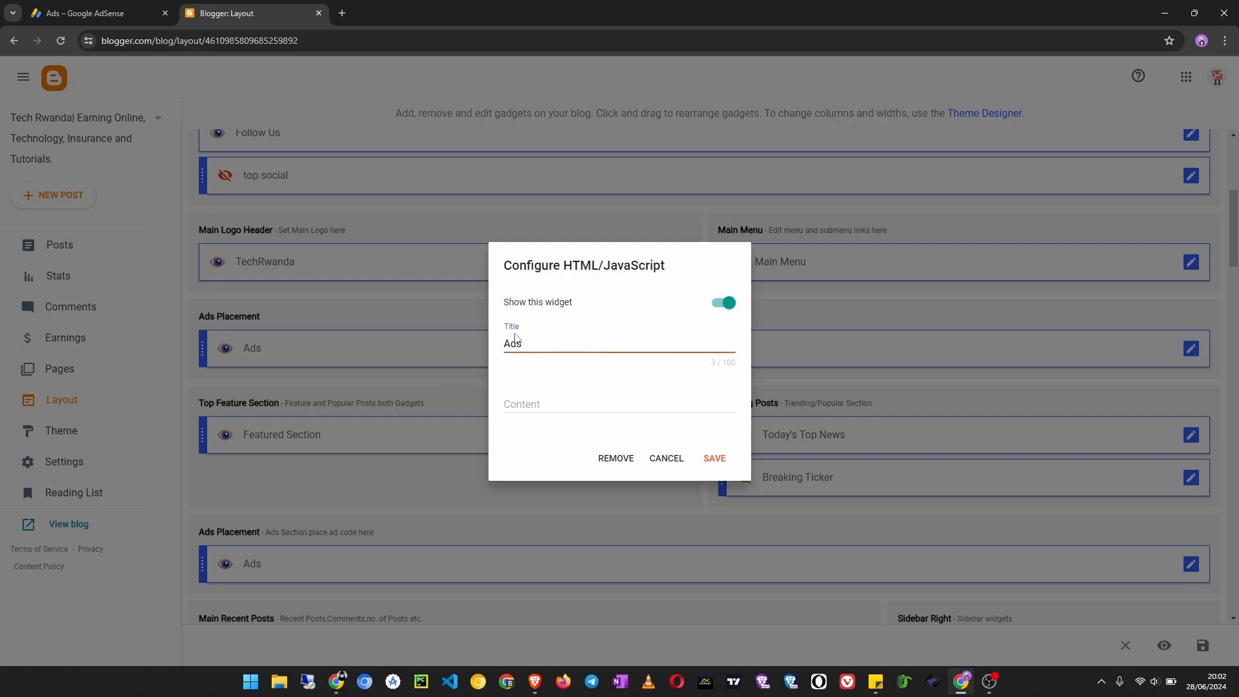
pyautogui.click(546, 406)
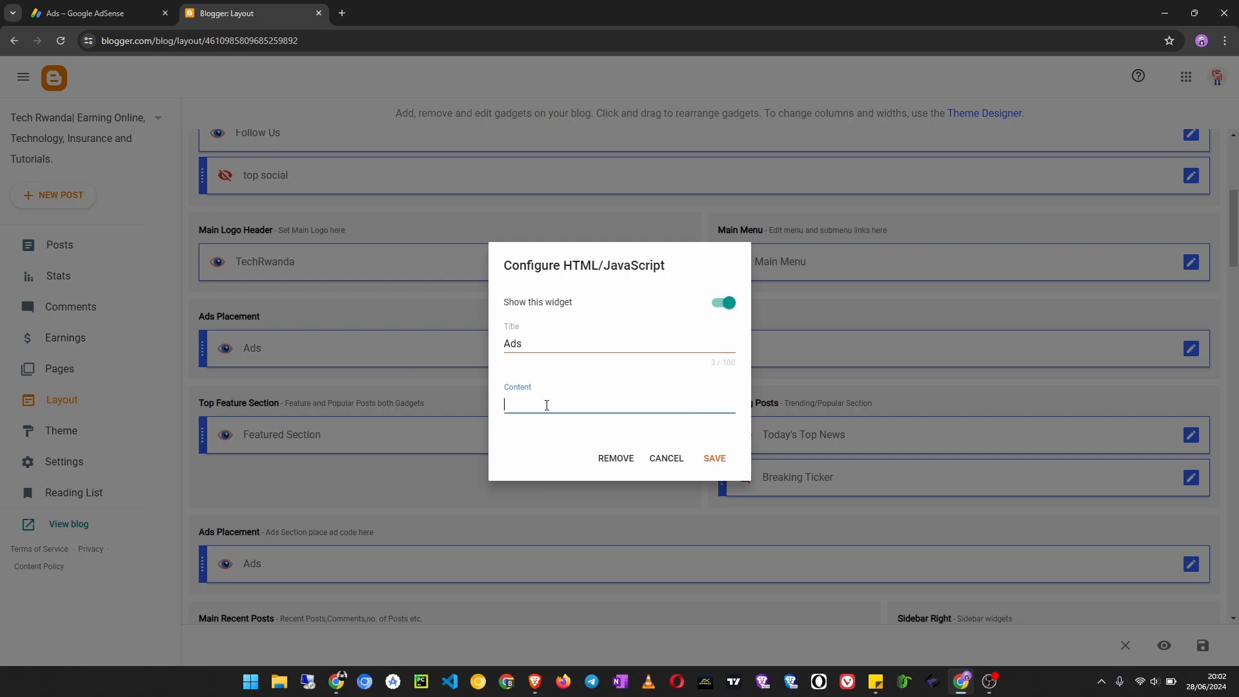
pyautogui.hotkey('ctrl', 'v')
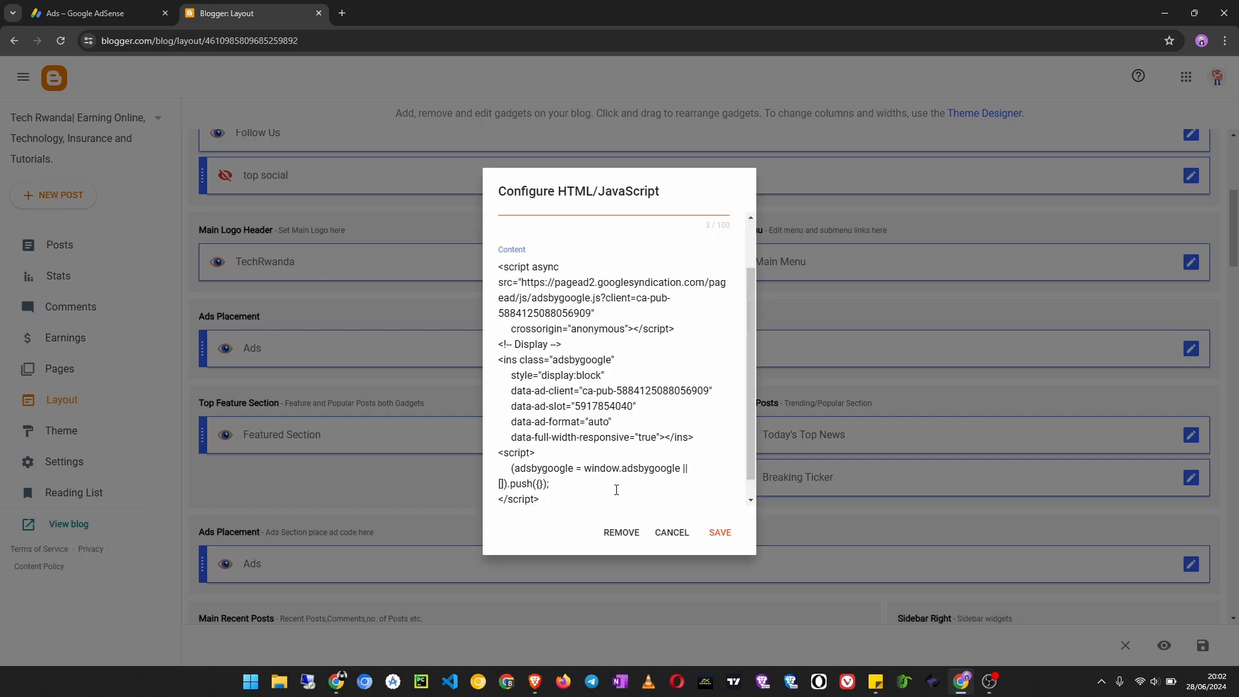
pyautogui.click(723, 537)
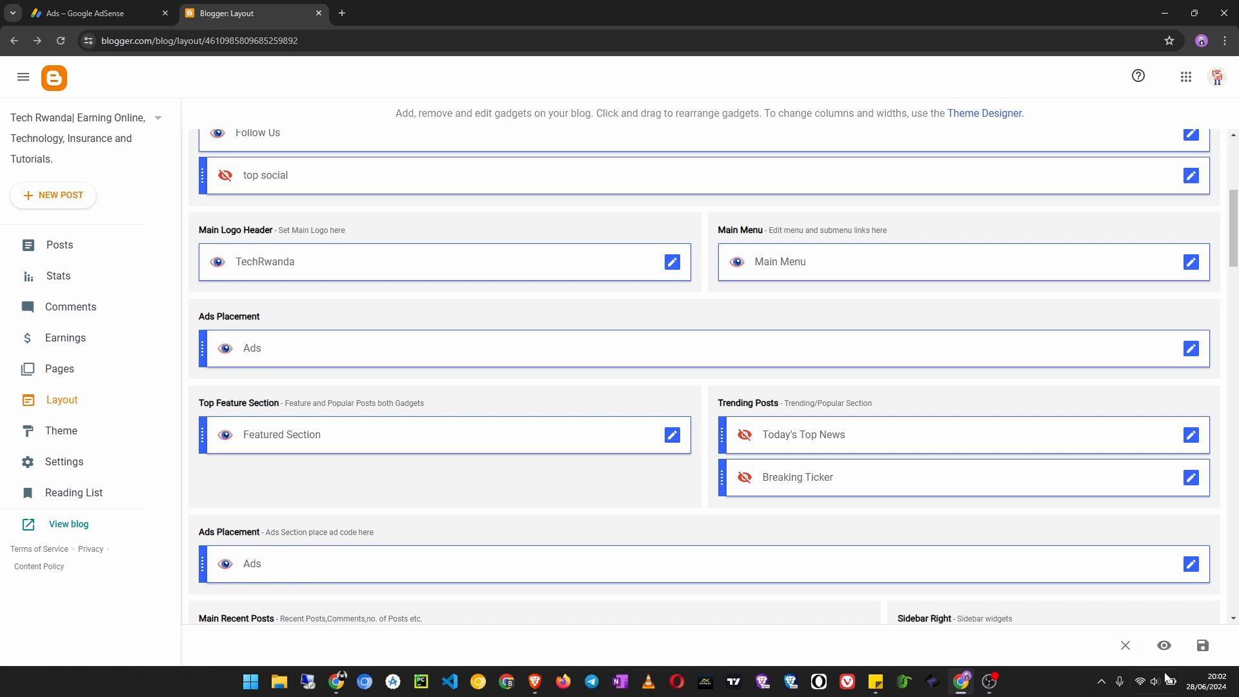
pyautogui.click(1200, 645)
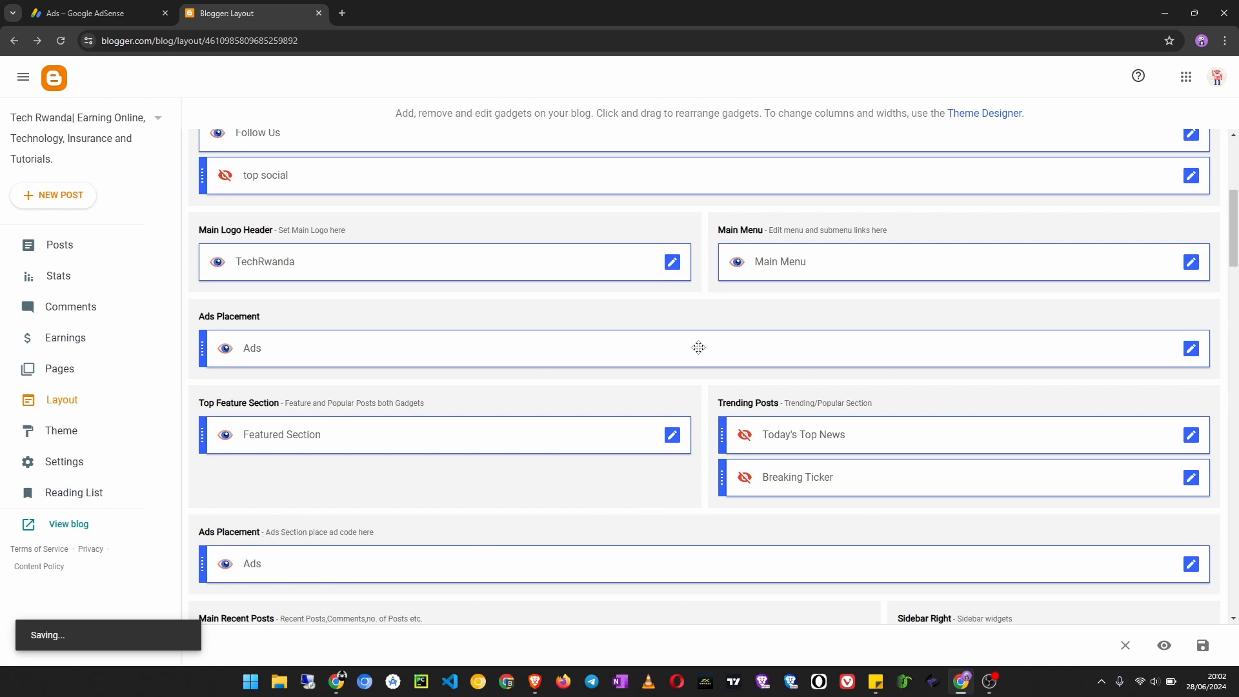
pyautogui.click(1202, 646)
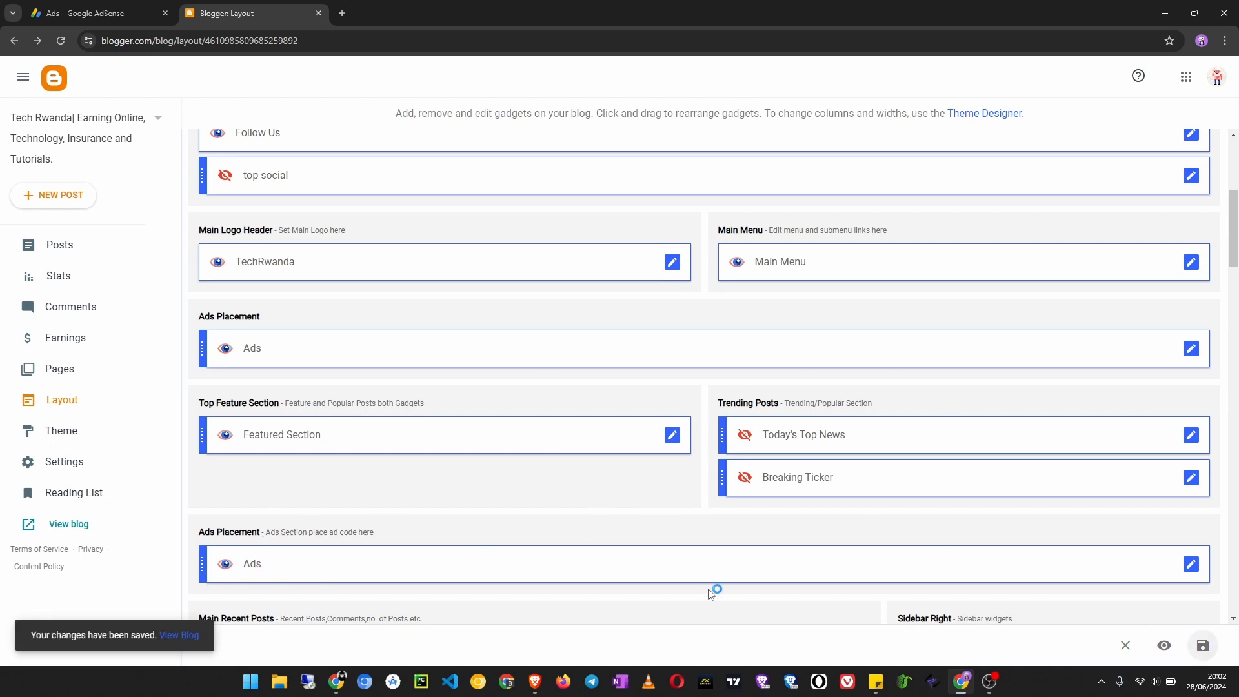
# Step: Close the Blogger and Google AdSense tabs, switch to the browser window with the live Tech Rwanda blog and reload the home page
pyautogui.click(319, 13)
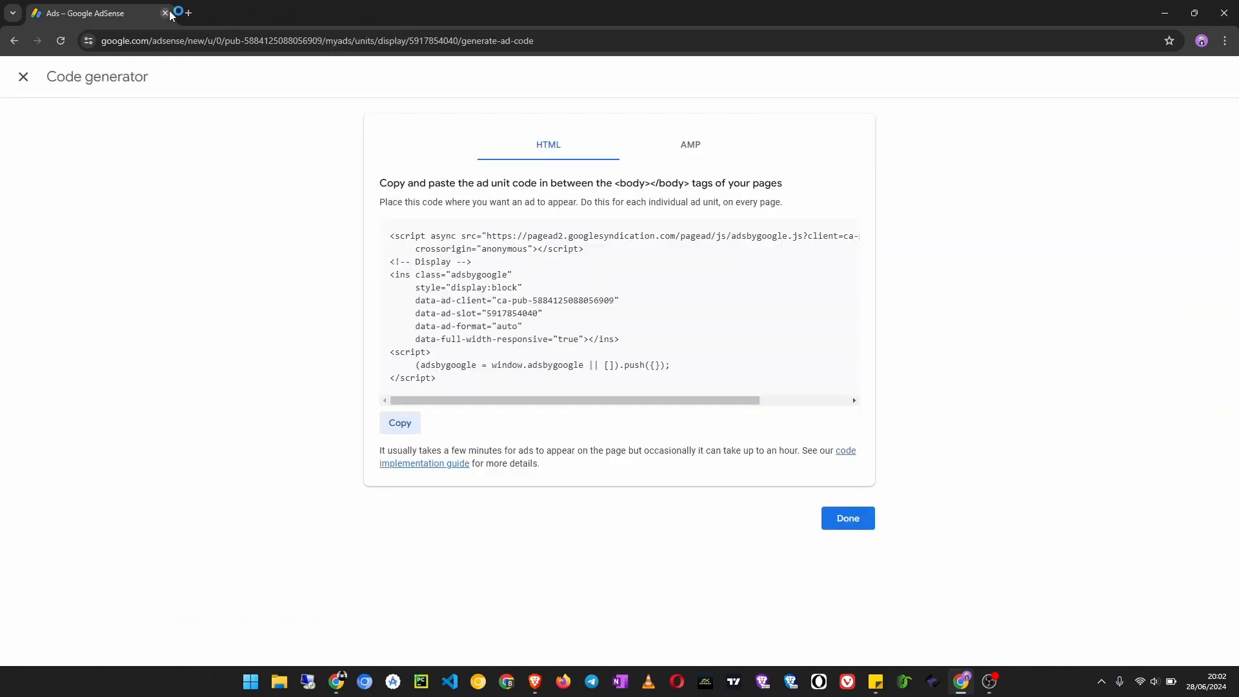
pyautogui.click(168, 15)
pyautogui.click(353, 685)
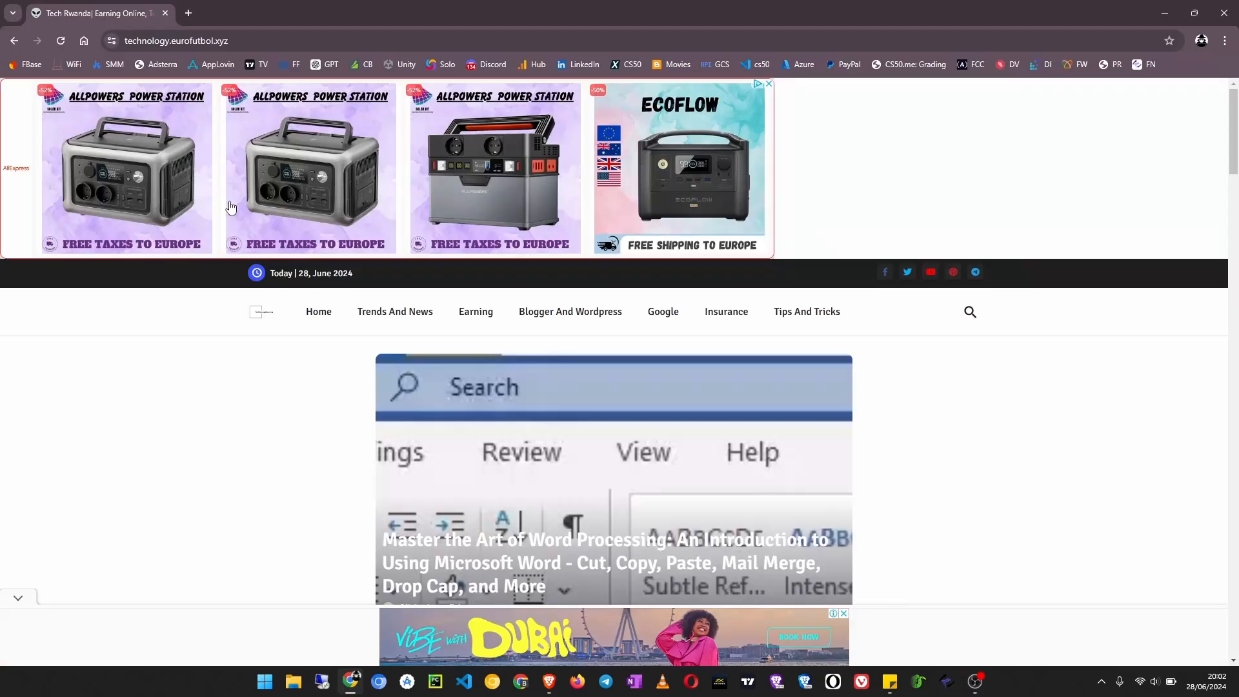
pyautogui.click(732, 402)
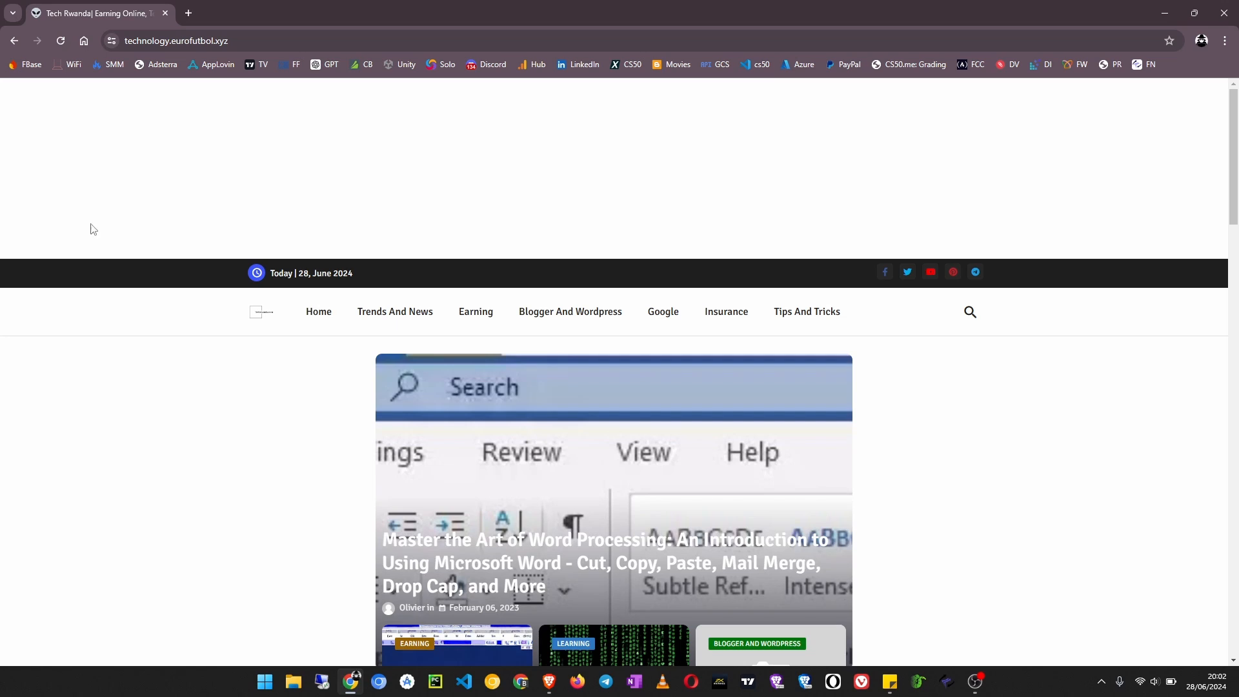
pyautogui.click(61, 42)
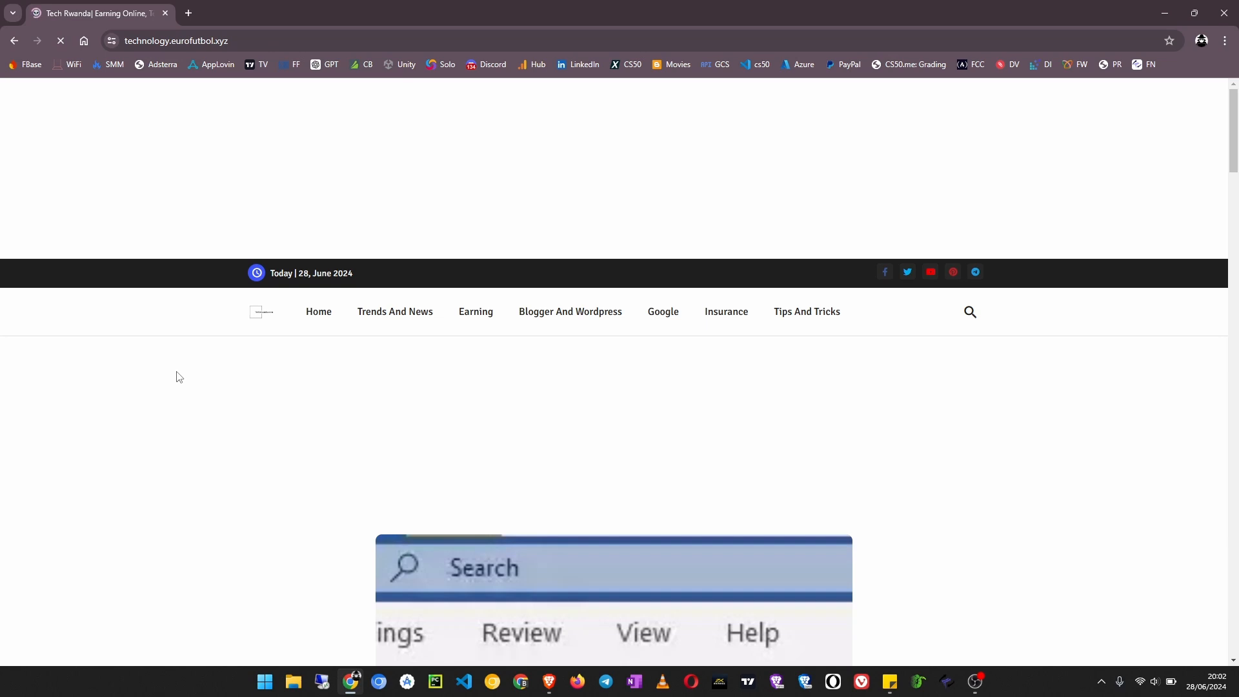
# Step: Check the ad placements above the header, below the menu and under the featured posts on the home page, then close the blog tab
pyautogui.scroll(-3, 501, 448)
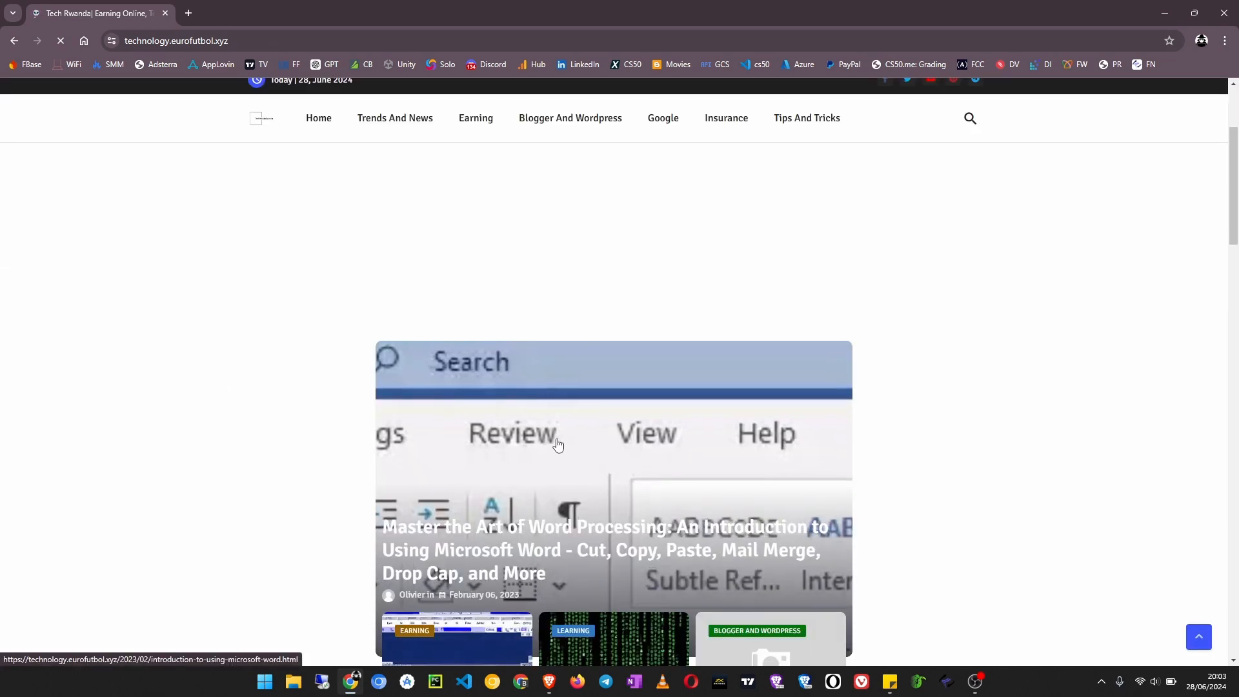
pyautogui.scroll(1, 558, 445)
pyautogui.scroll(1, 389, 440)
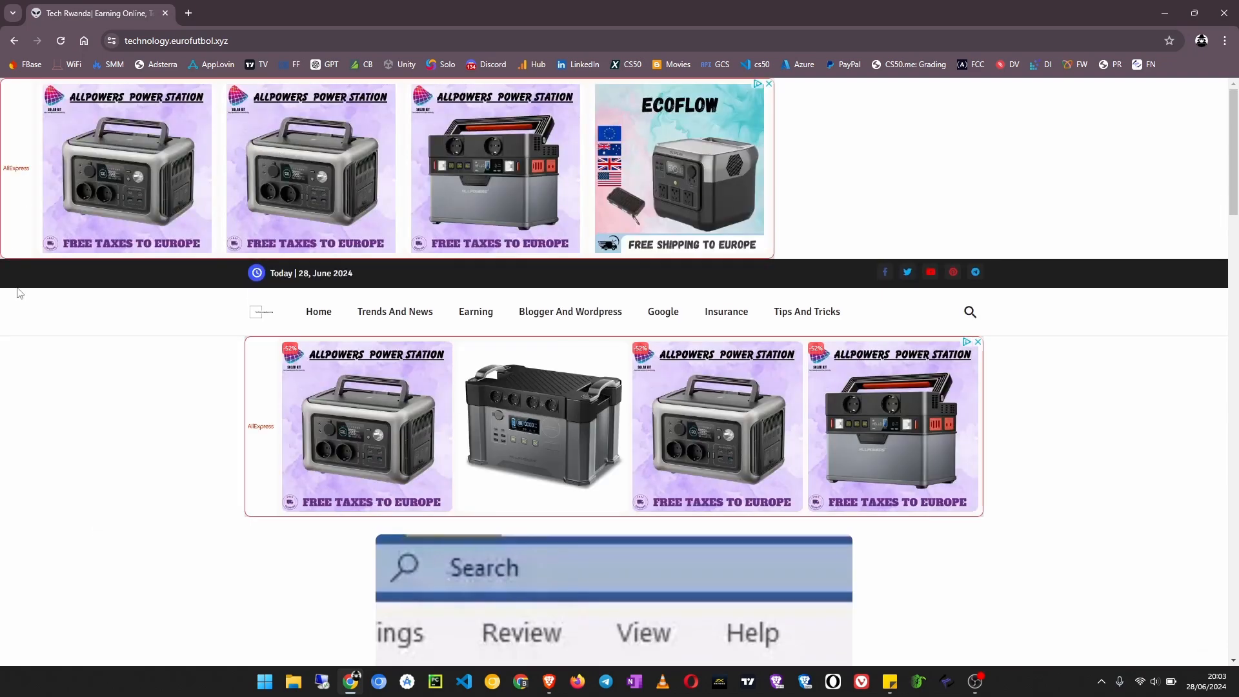
pyautogui.scroll(-10, 507, 455)
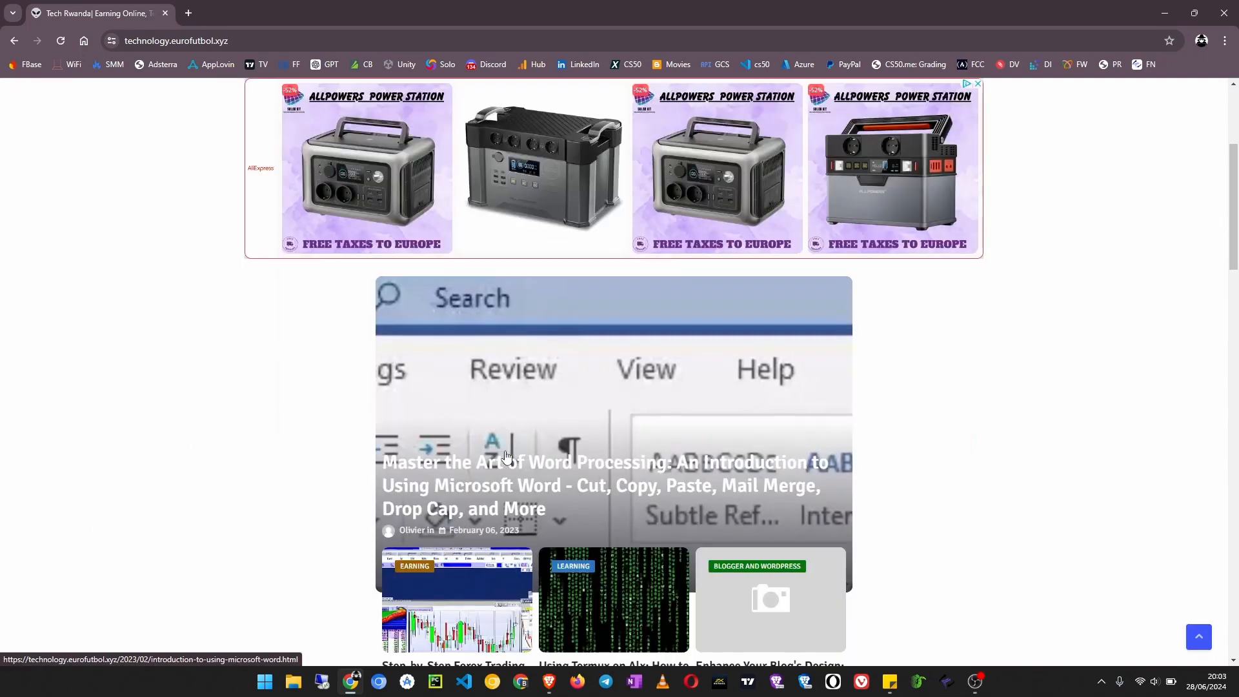
pyautogui.scroll(7, 623, 452)
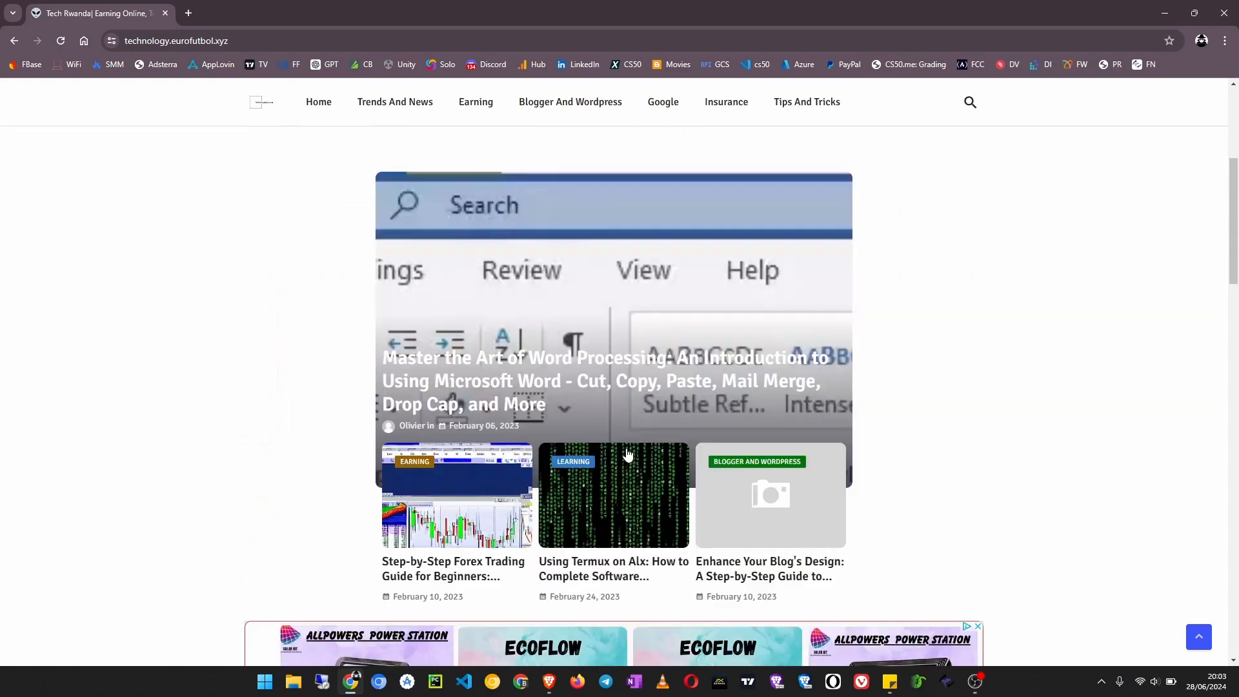
pyautogui.scroll(5, 617, 447)
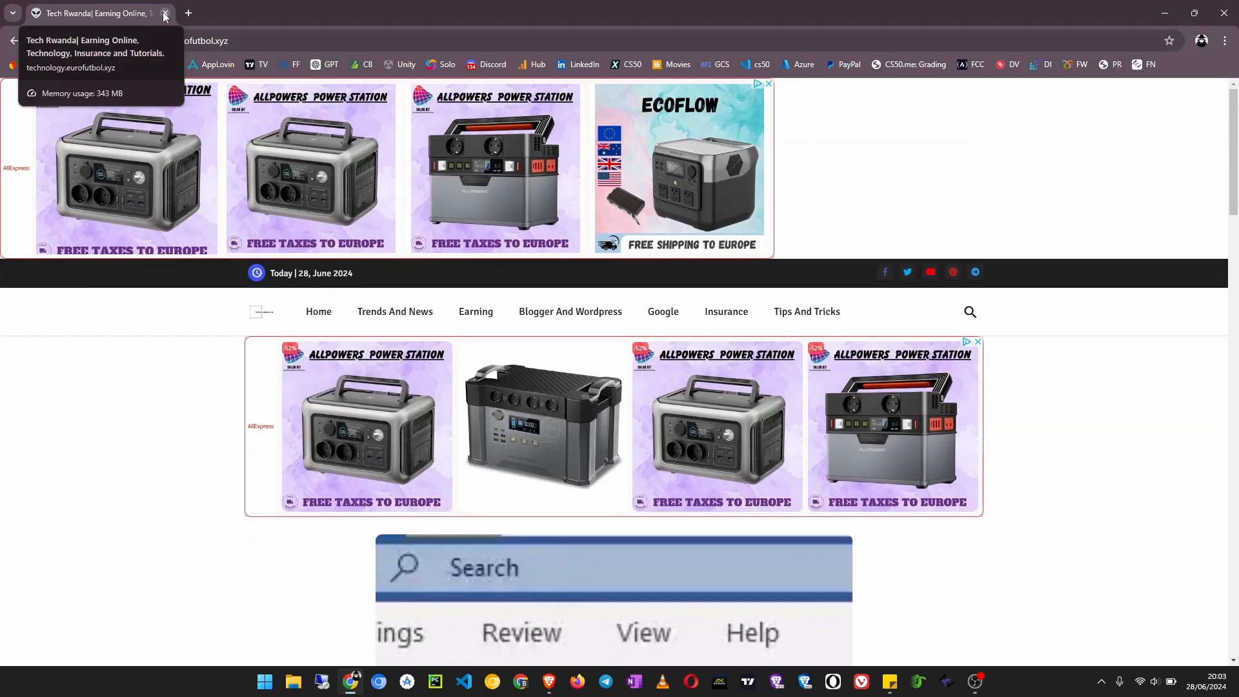
pyautogui.click(166, 13)
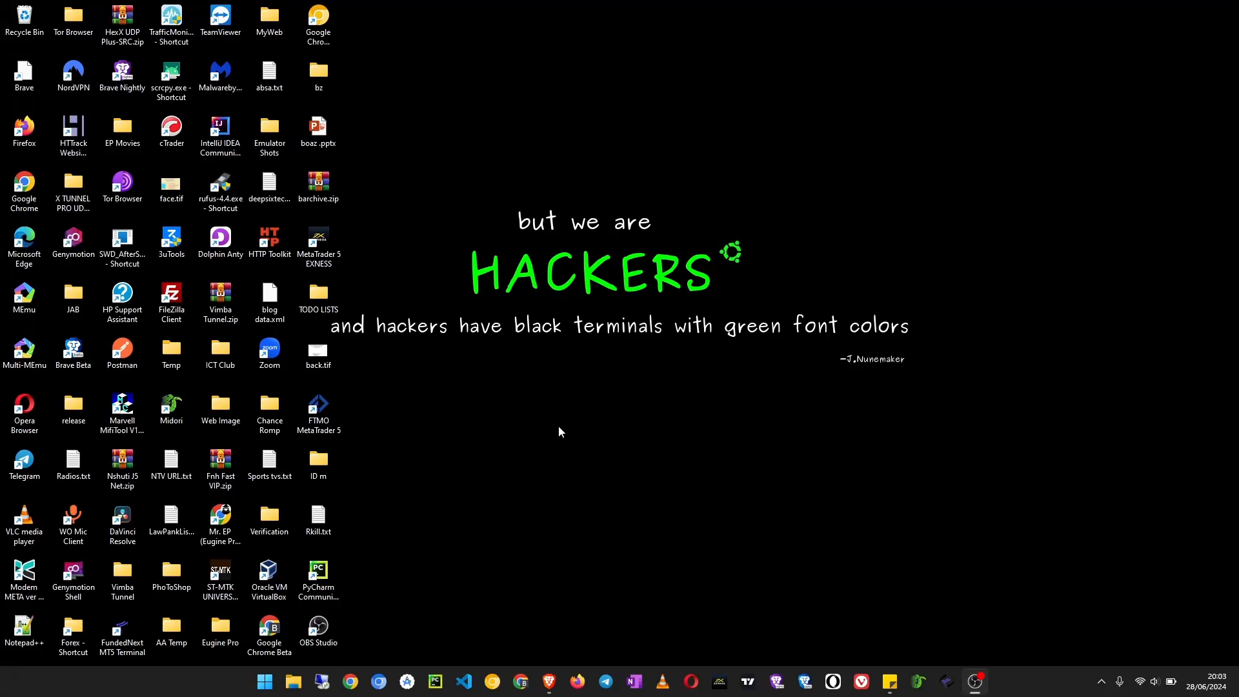